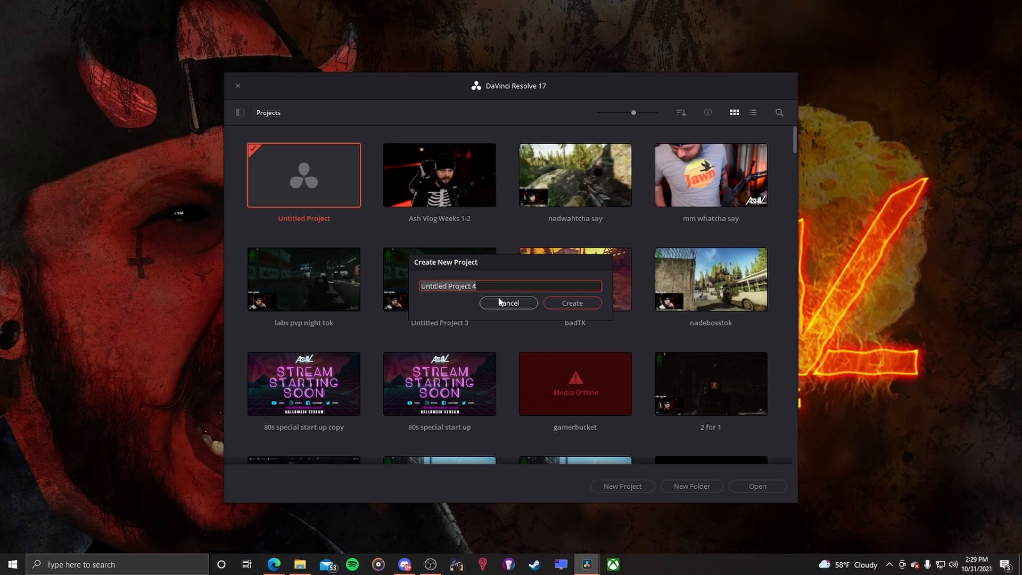
Create a new project named "Test TikTok"
text(Test )
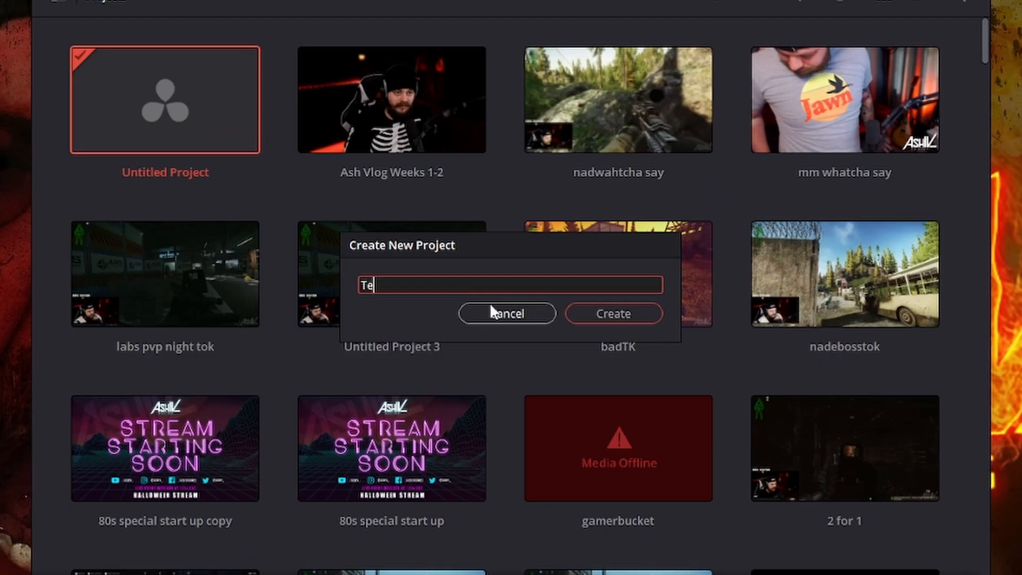
text(TikTok)
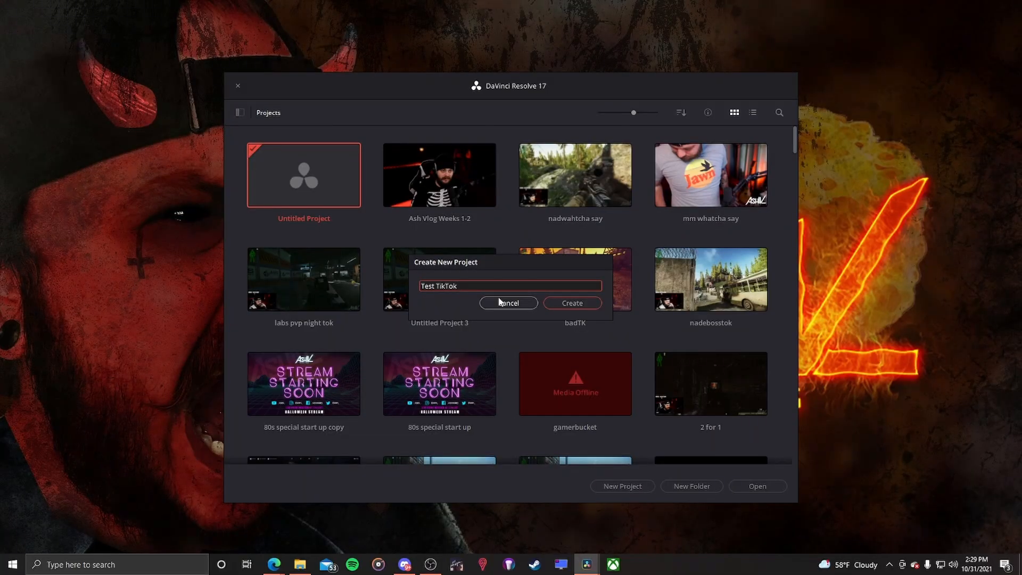
click(569, 304)
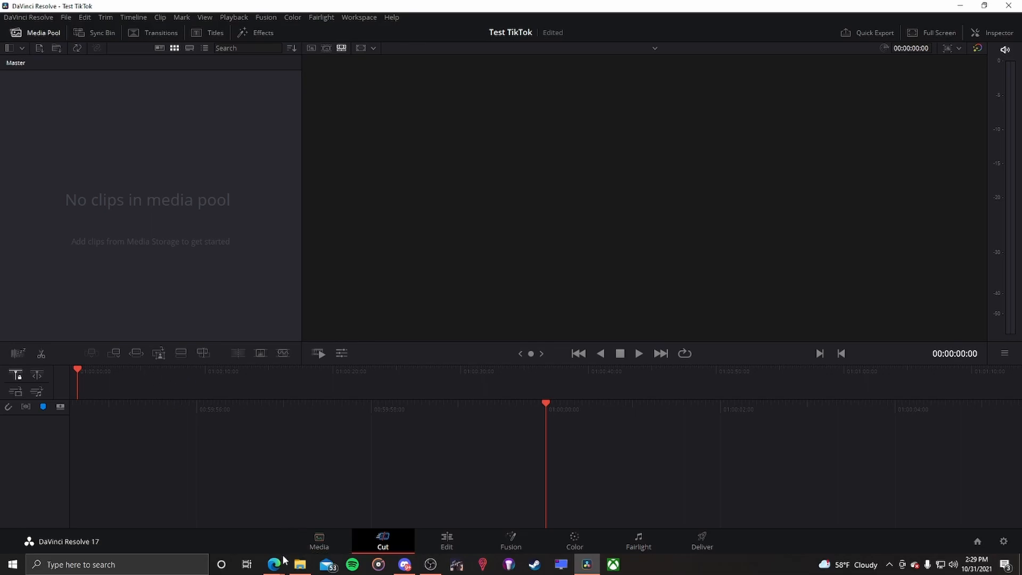
Switch to Twitch in the web browser and open the creator dashboard's list of clips of the own channel
mouse_move(273, 564)
click(306, 532)
click(364, 8)
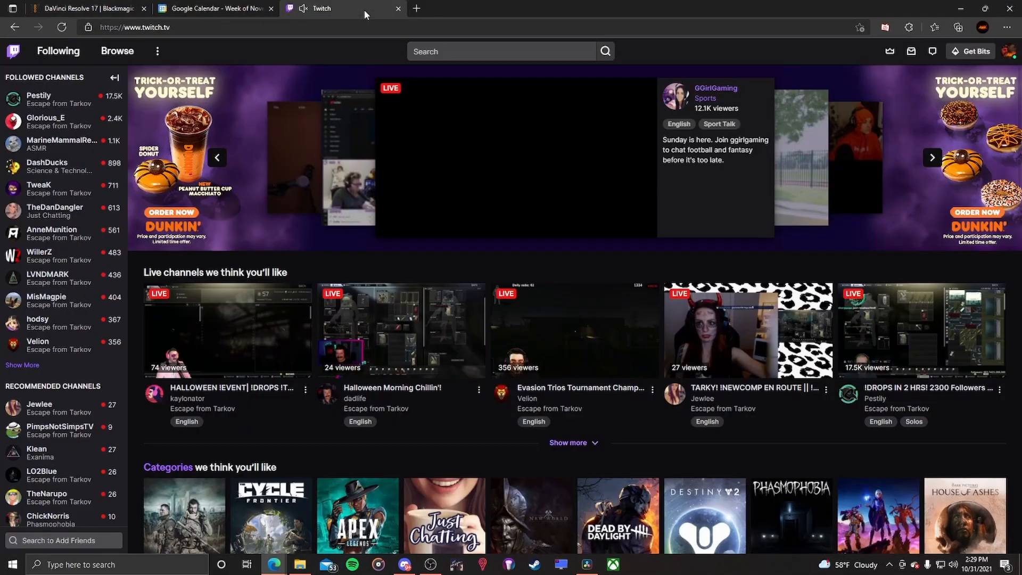
click(1012, 50)
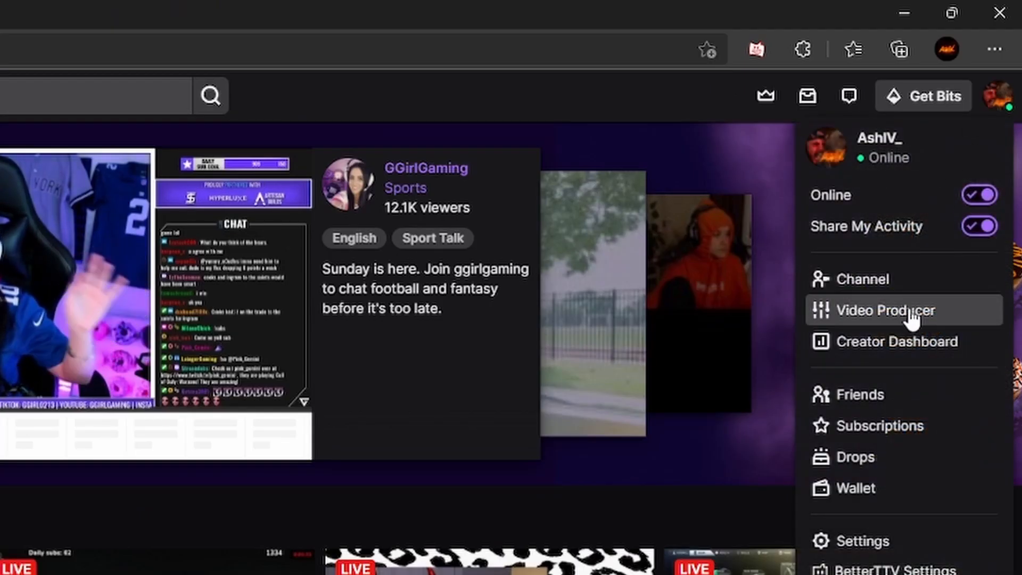
click(911, 313)
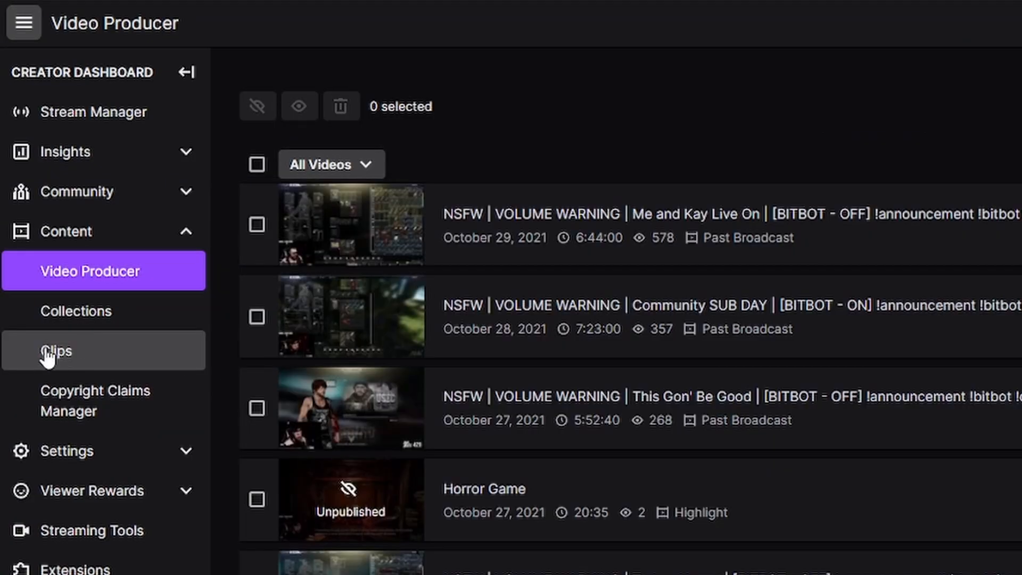
click(80, 356)
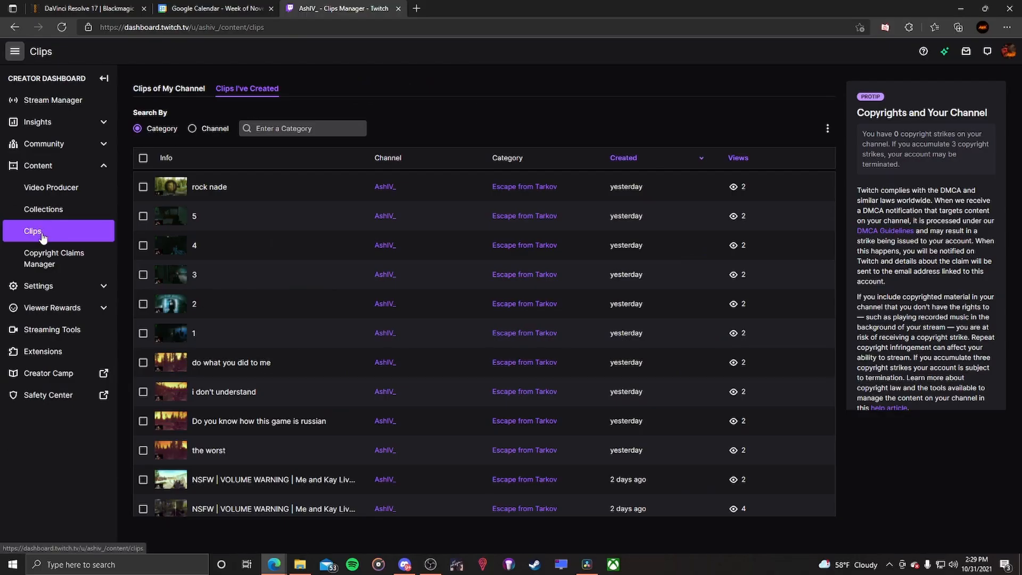
click(175, 91)
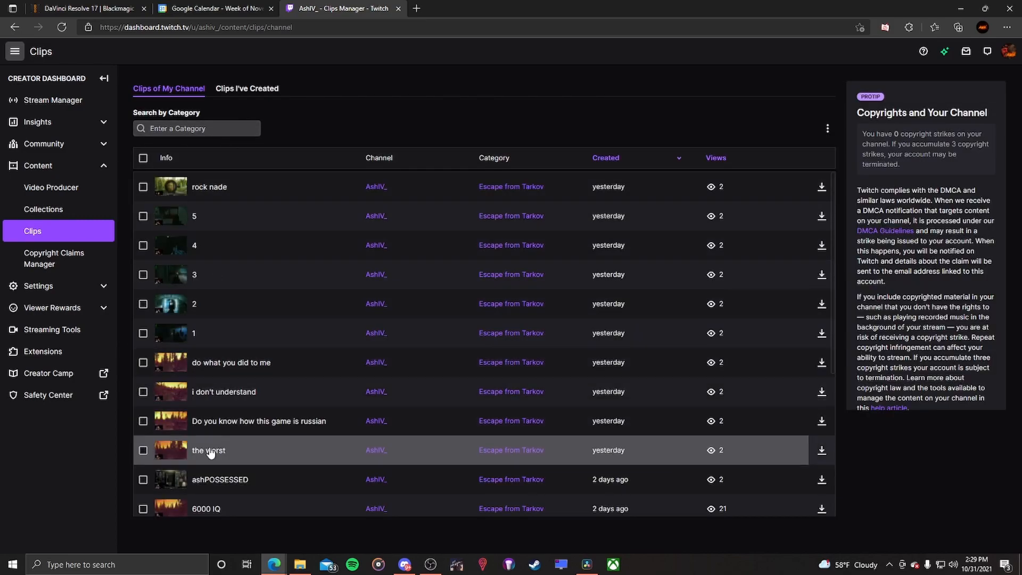
Find the "ADAR Spicy?" clip in the channel's clip list, expand its details and open its sharing options
scroll(245, 280, down, 10)
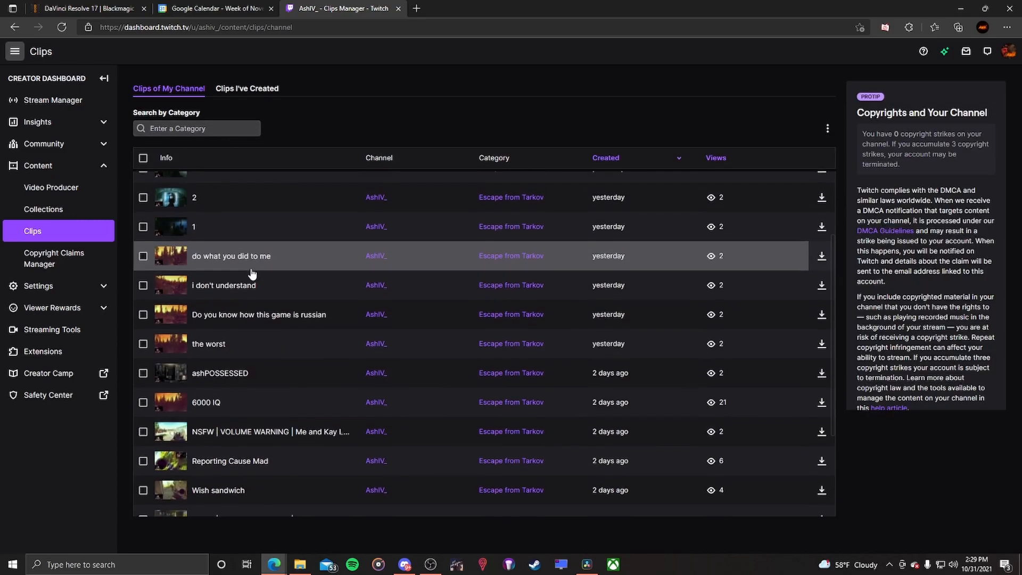
scroll(252, 273, down, 2)
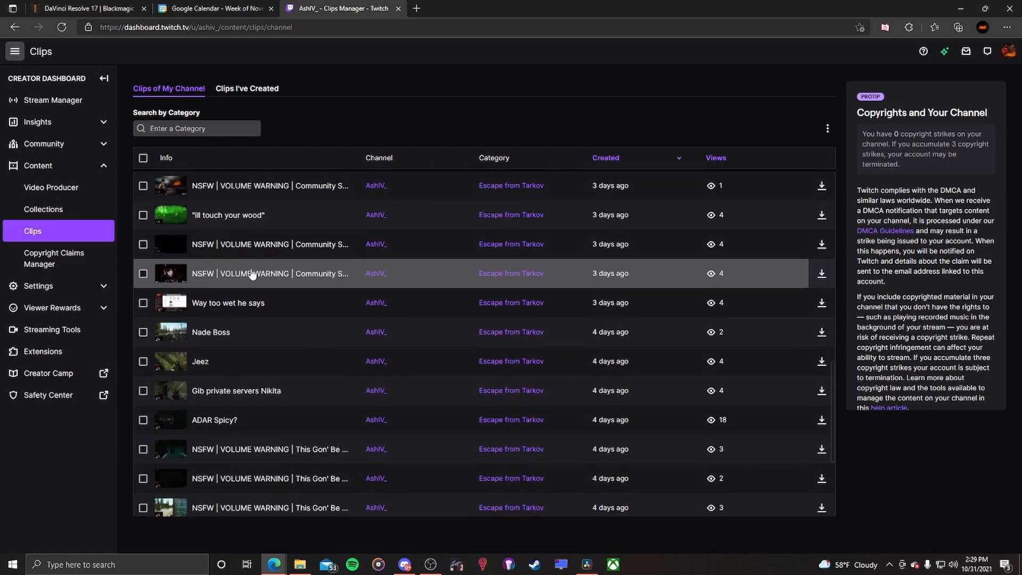
click(256, 422)
scroll(314, 444, down, 2)
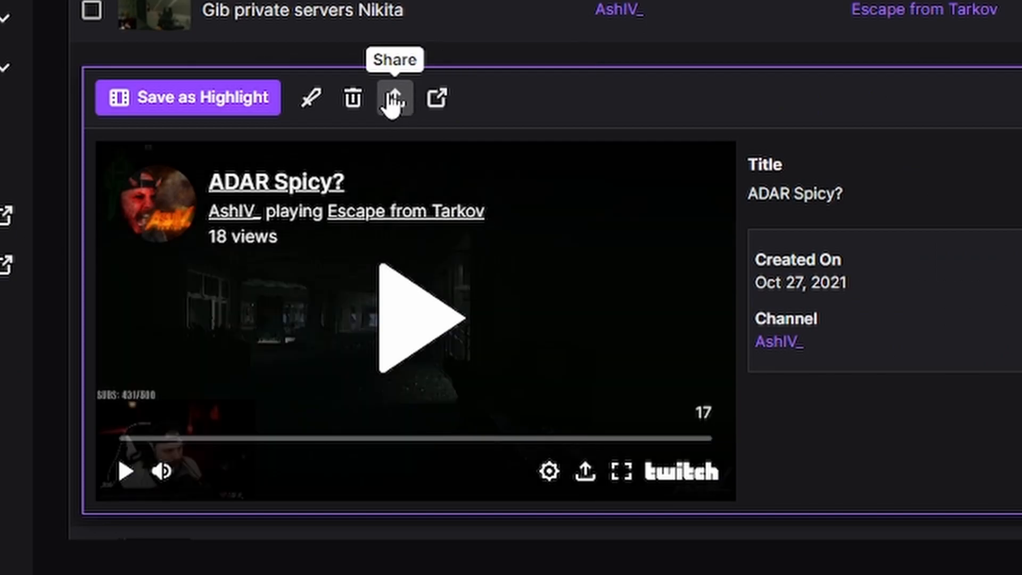
click(395, 102)
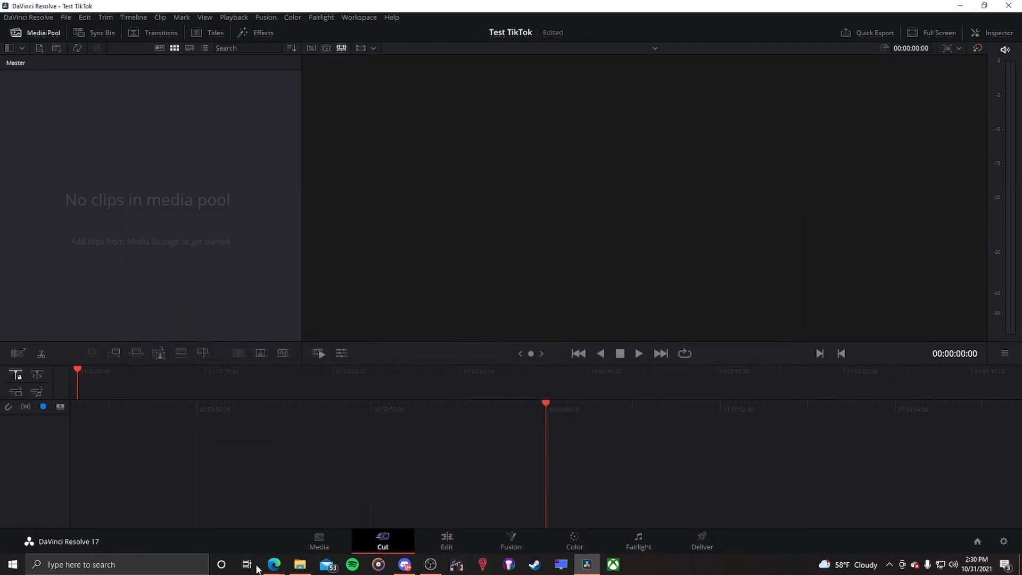
Place today's 17-second clip from the Downloads folder on the DaVinci Resolve timeline, changing the project frame rate to match it
click(301, 564)
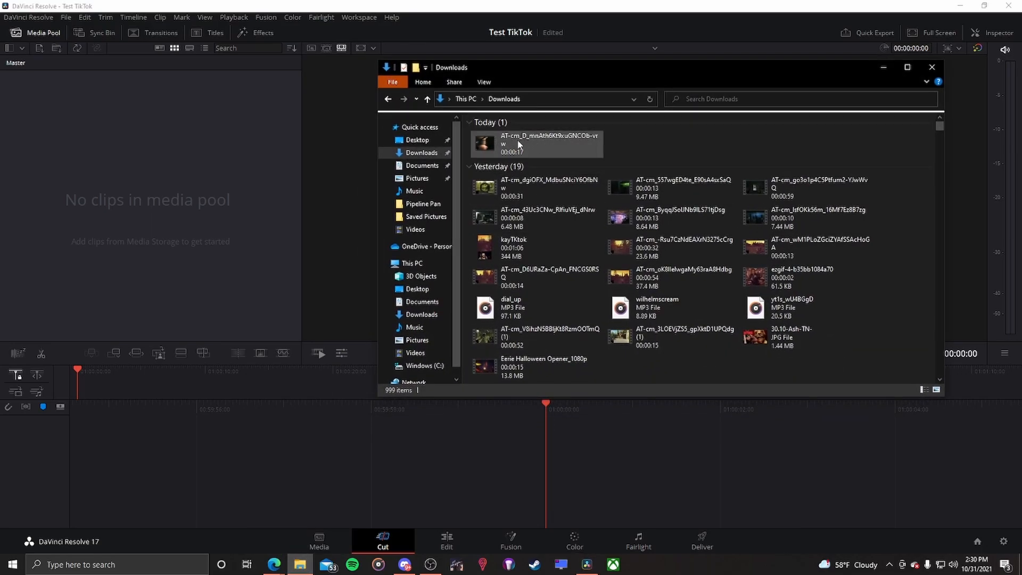
drag(487, 140, 549, 467)
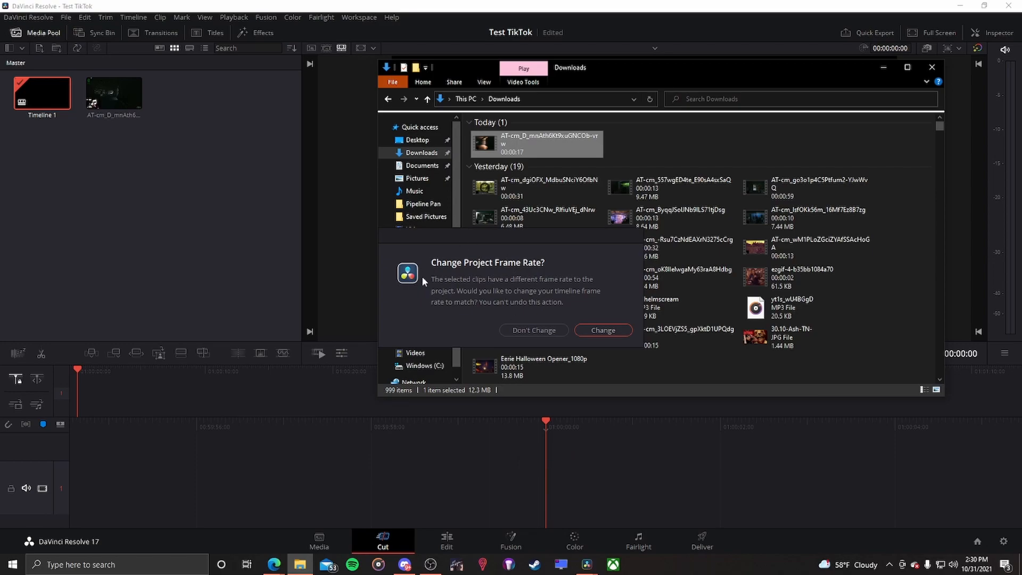
click(603, 330)
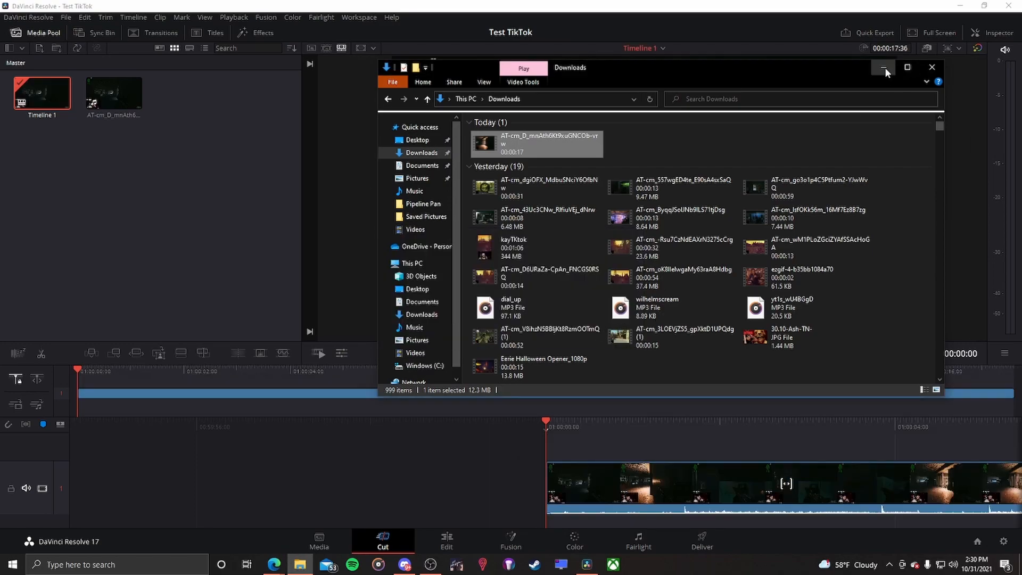
click(885, 67)
Play the opening of the clip on the timeline and copy the clip
key(space)
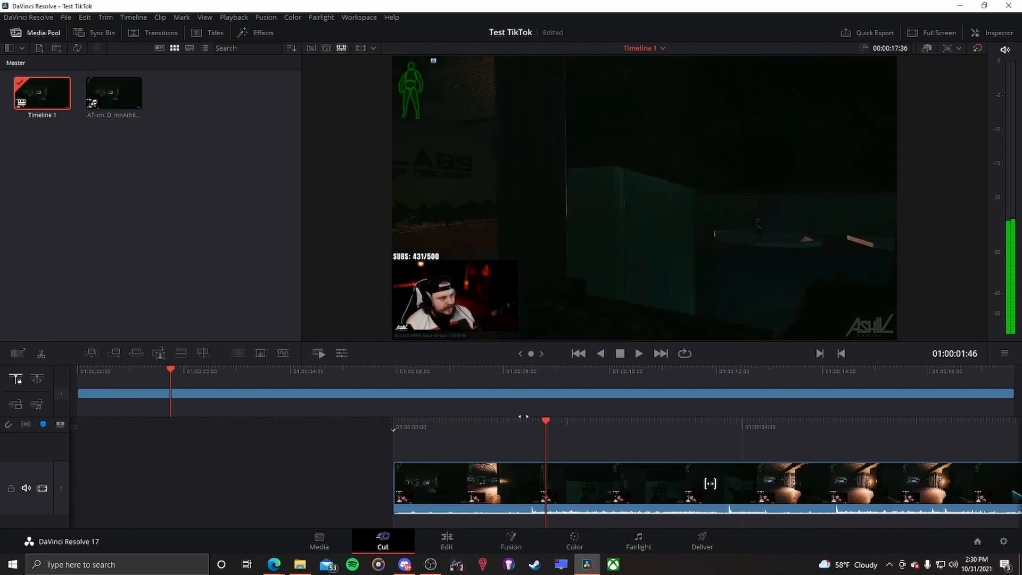
key(space)
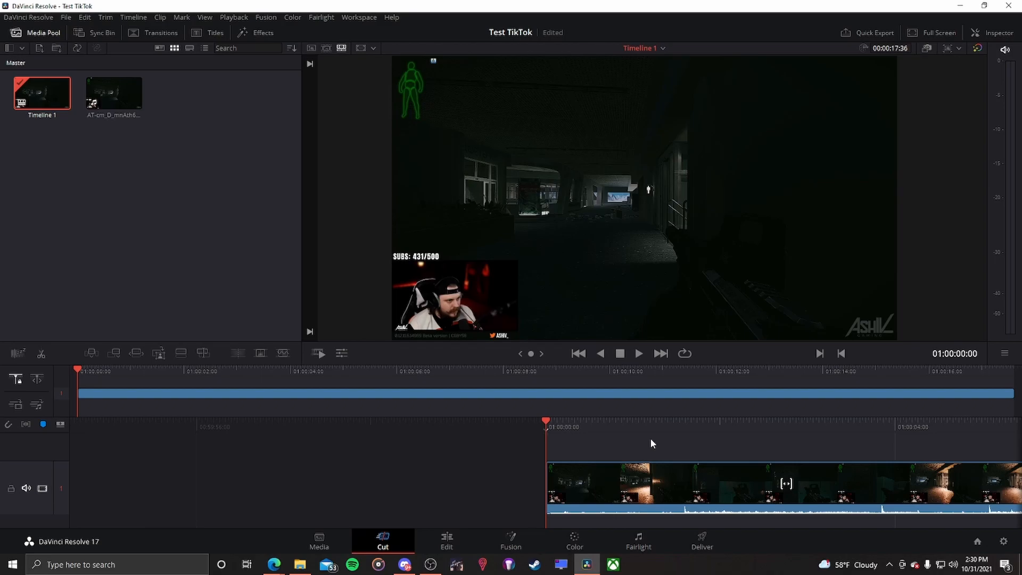
drag(597, 423, 484, 422)
click(588, 475)
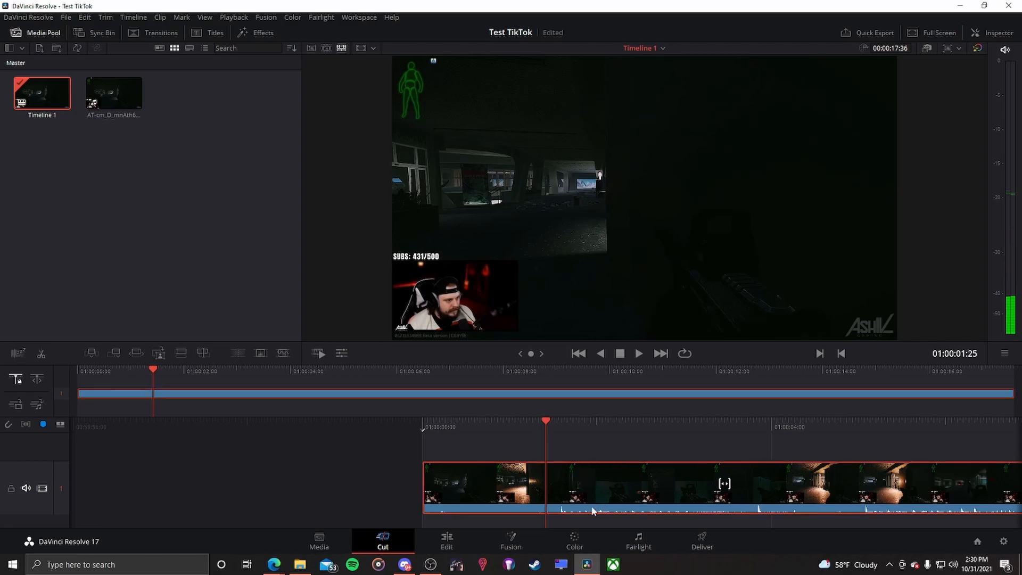
right_click(571, 475)
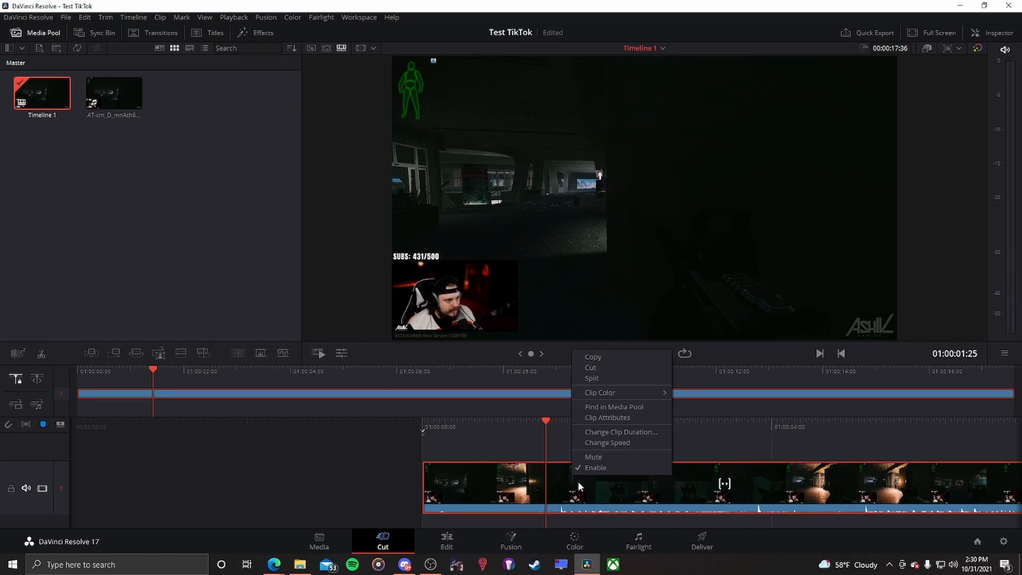
click(594, 359)
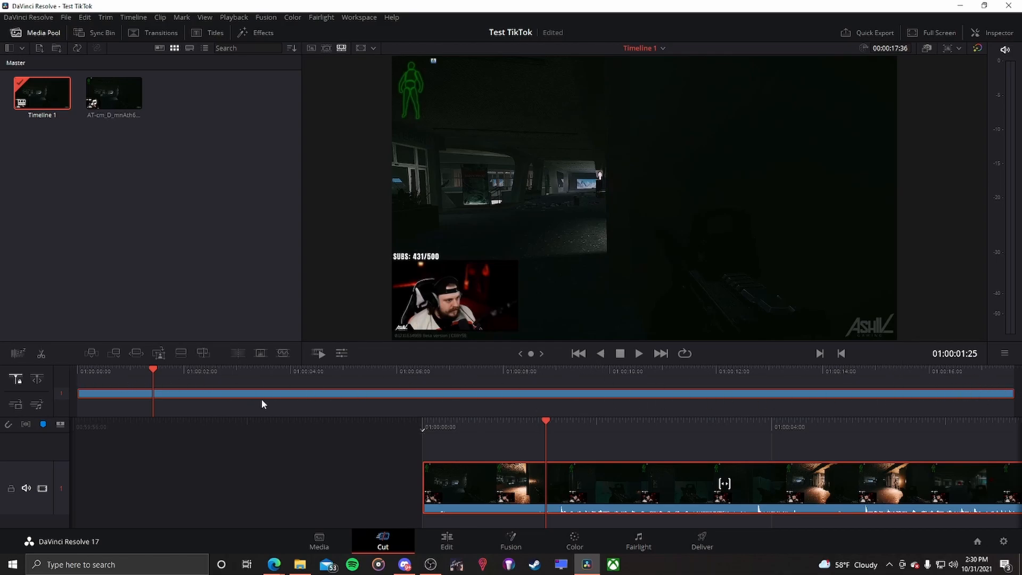
Paste the copied clip at the end of the first clip on the timeline
click(995, 373)
drag(995, 374, 1016, 375)
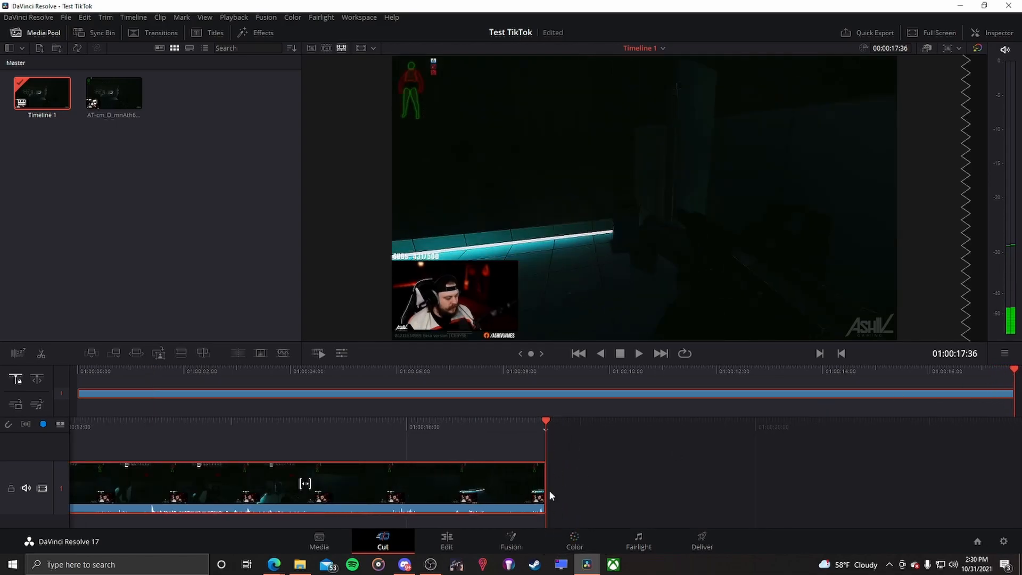
right_click(577, 485)
click(634, 522)
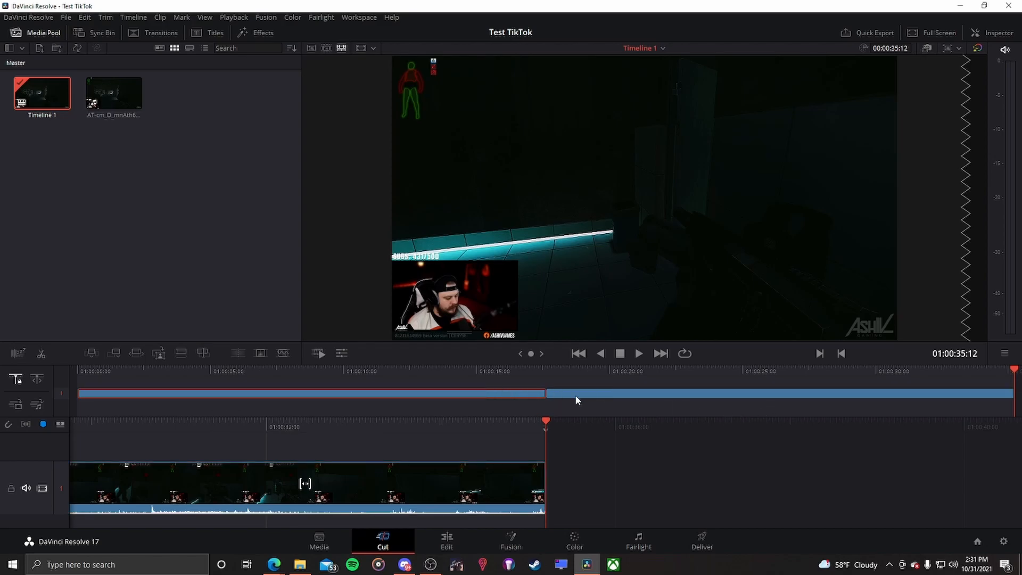
Stack the pasted clip on a second video track above the original, aligned with the timeline start, and play both
drag(539, 368, 562, 368)
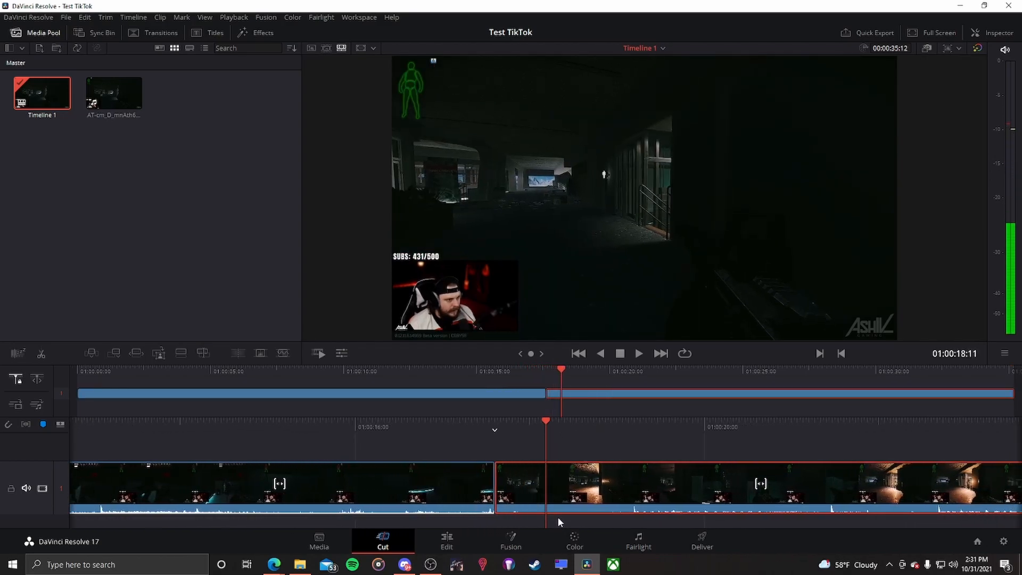
drag(599, 396, 130, 388)
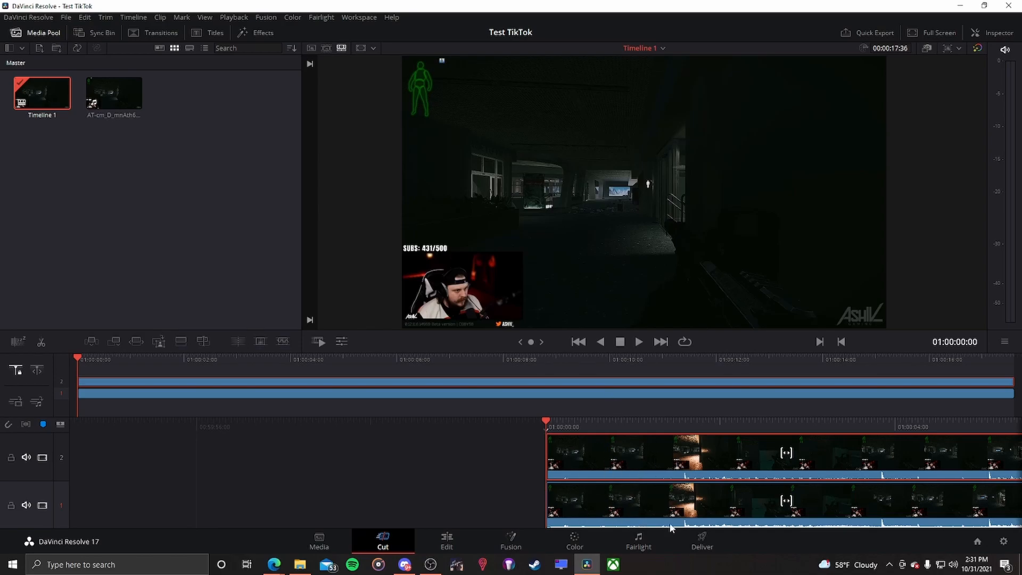
key(space)
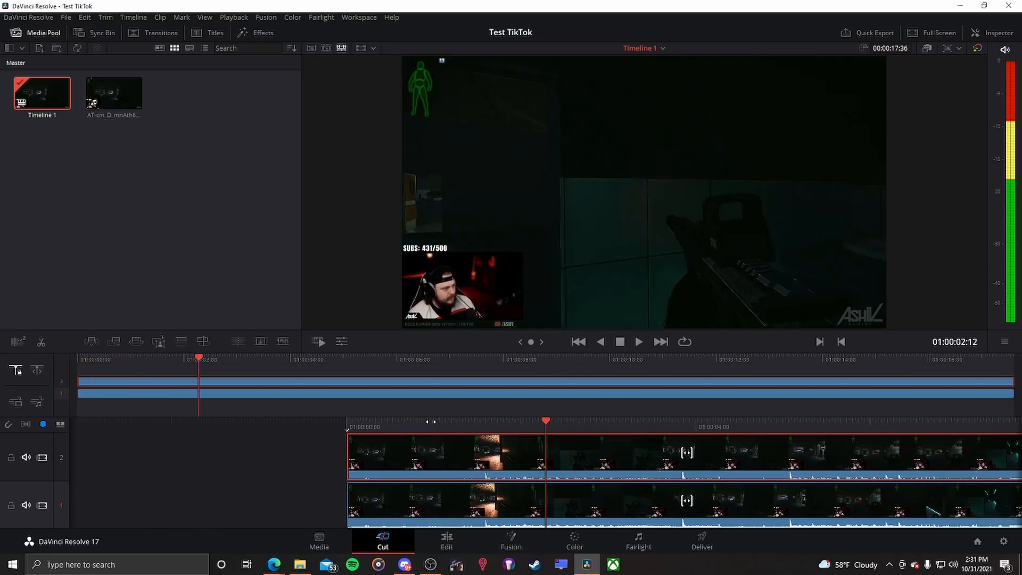
Mute the clip on the upper track and return the playhead to the timeline start
right_click(373, 450)
click(396, 432)
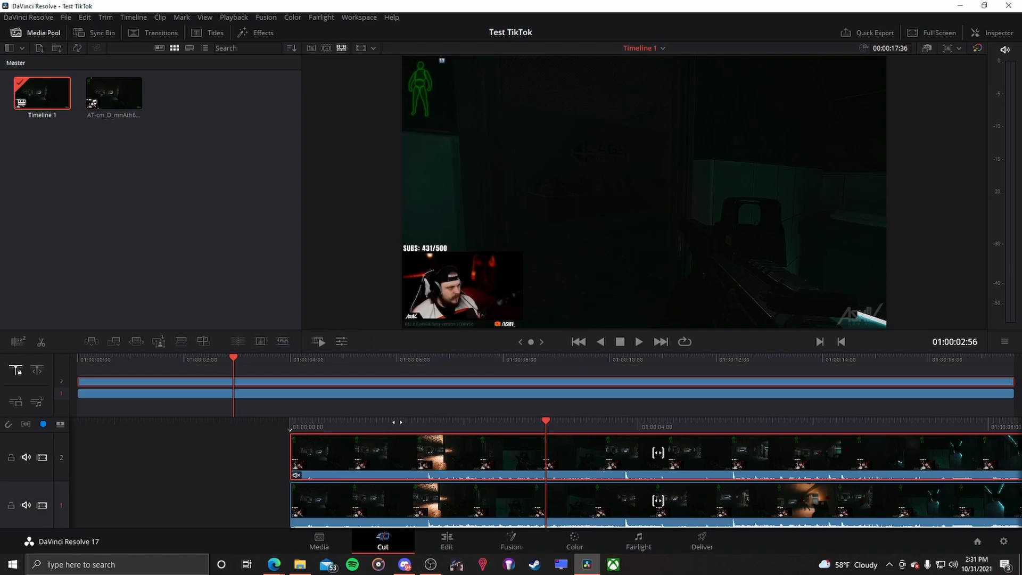
key(Home)
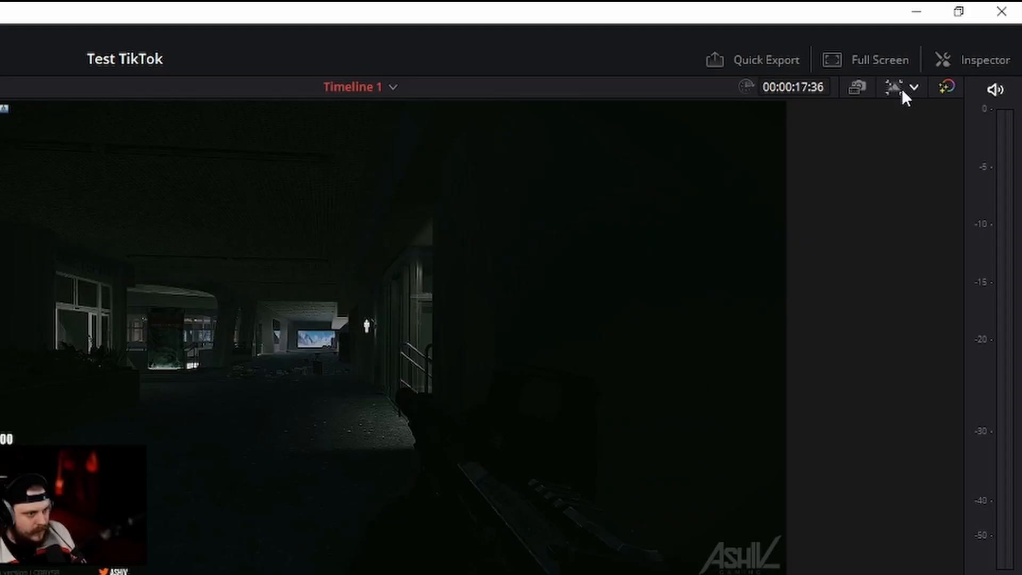
Set the timeline resolution to Portrait, 1080 x 1920
click(902, 89)
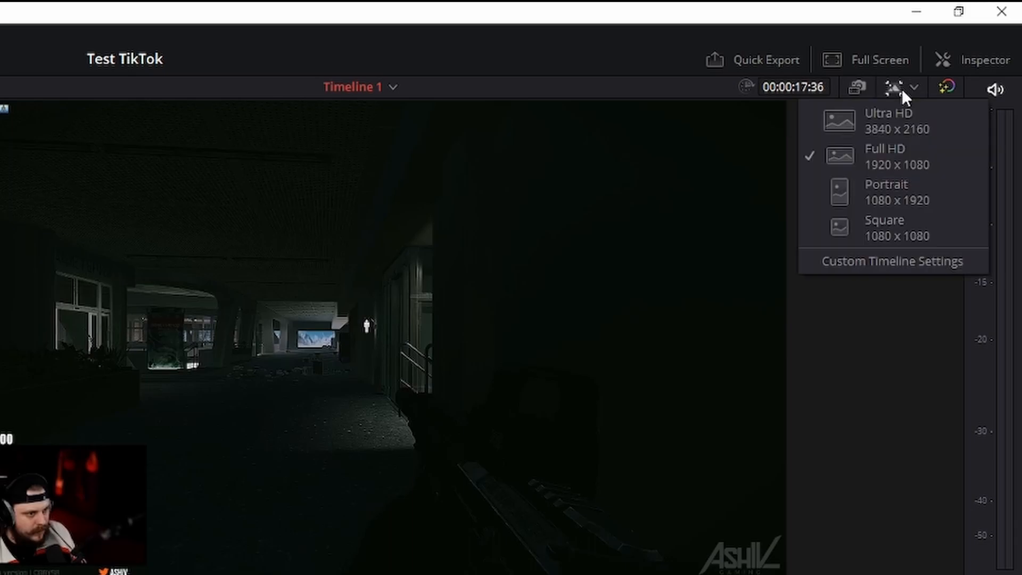
click(911, 184)
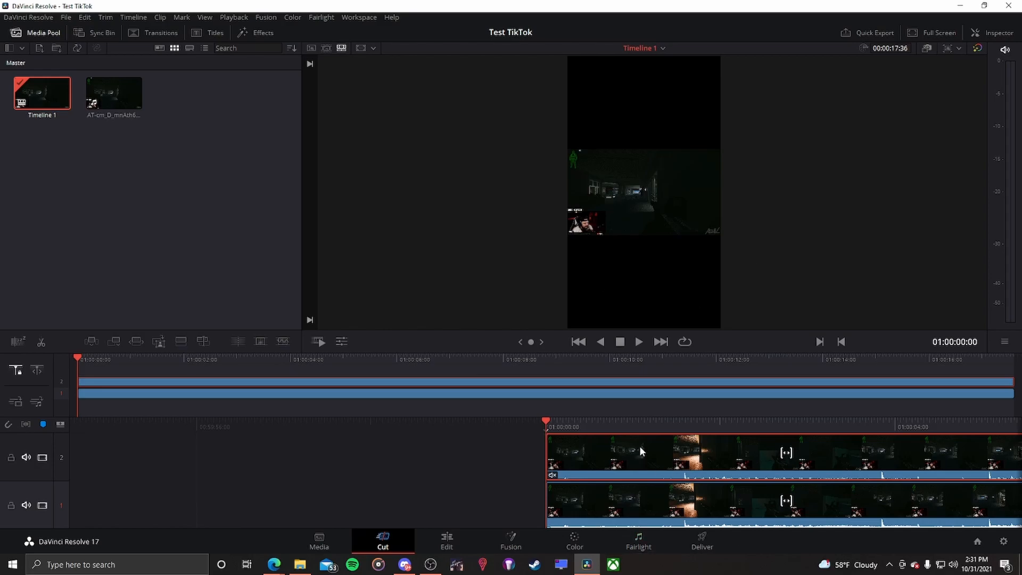
mouse_move(639, 428)
mouse_down()
mouse_move(616, 430)
mouse_move(639, 425)
mouse_up()
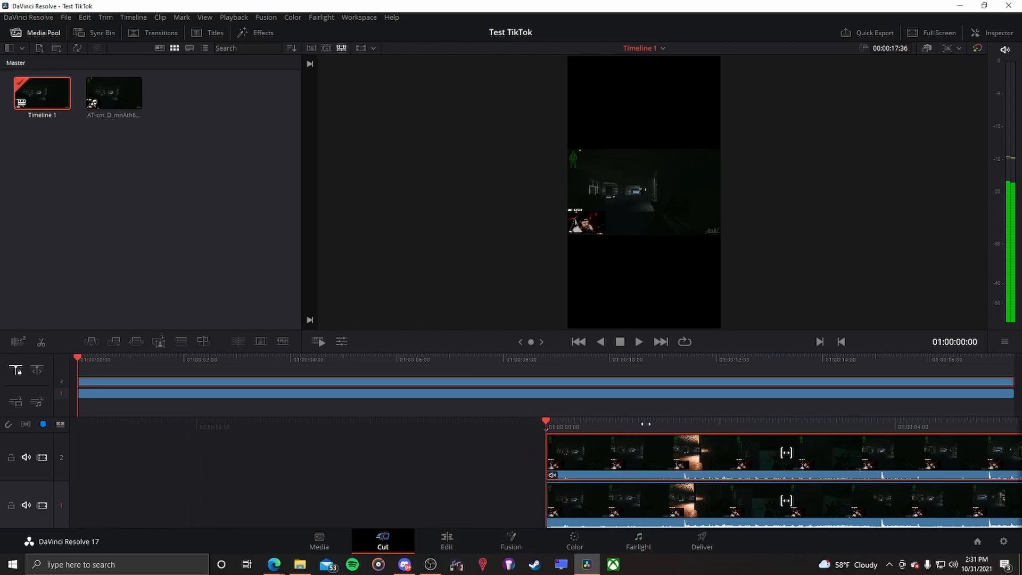
Show the transform controls for the upper-track clip and toggle the link between its width and height zoom
click(500, 489)
click(609, 452)
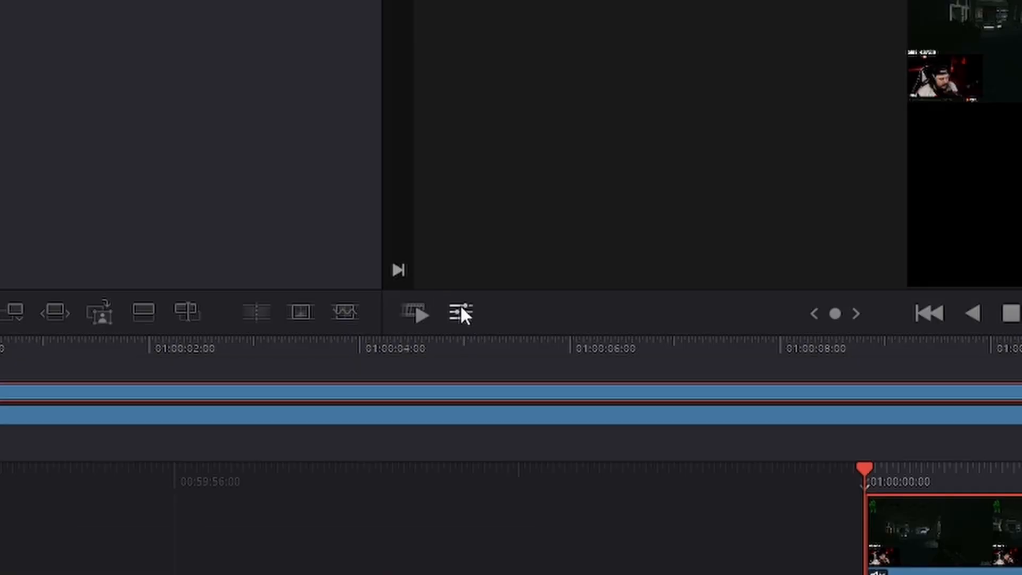
click(461, 314)
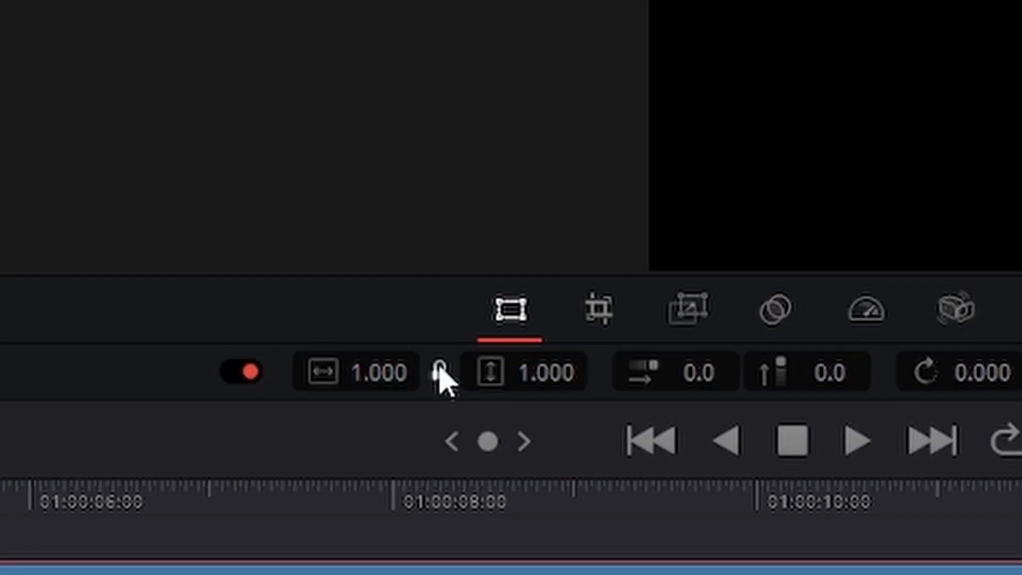
click(516, 322)
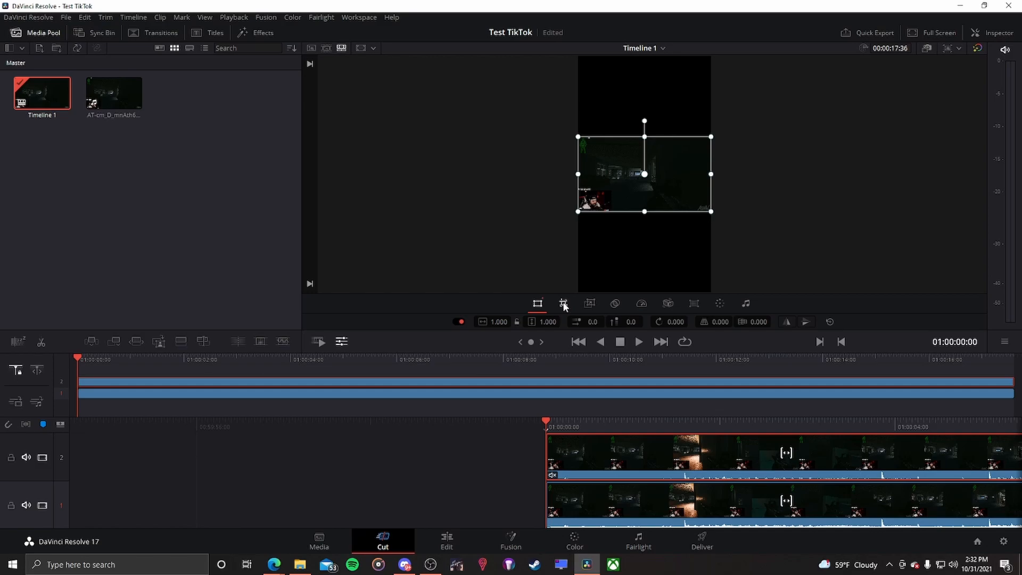
Crop the upper-track clip down to the webcam, with about 73.97 off the right, 72.77 off the top and 3.02 off the bottom
click(564, 303)
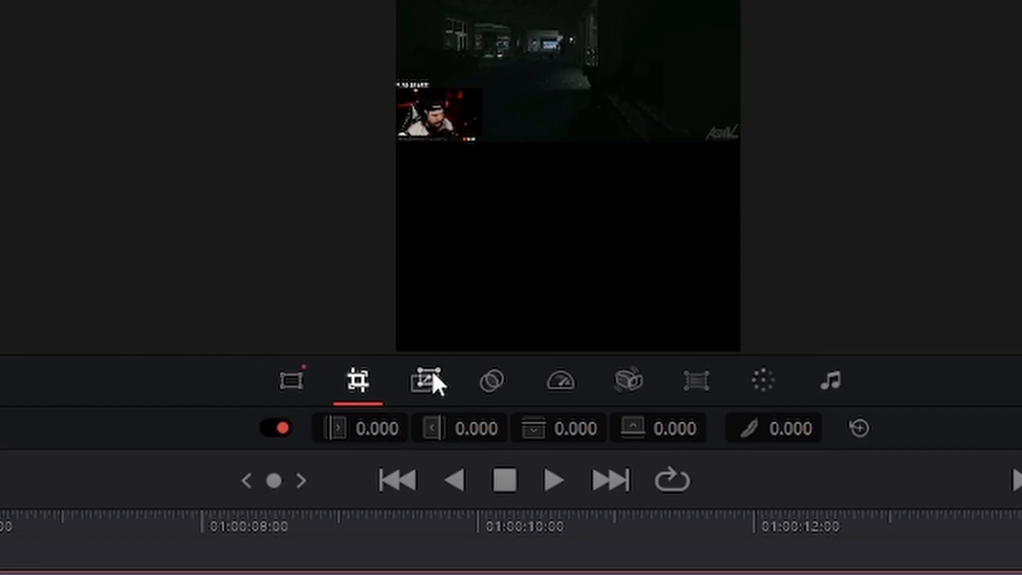
drag(472, 427, 518, 427)
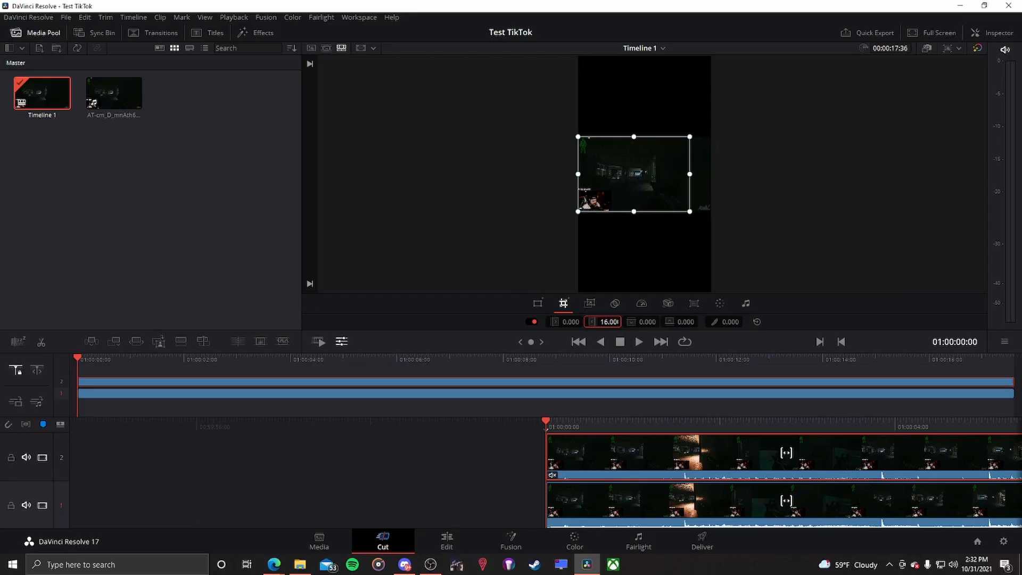
drag(607, 321, 603, 322)
drag(694, 174, 612, 182)
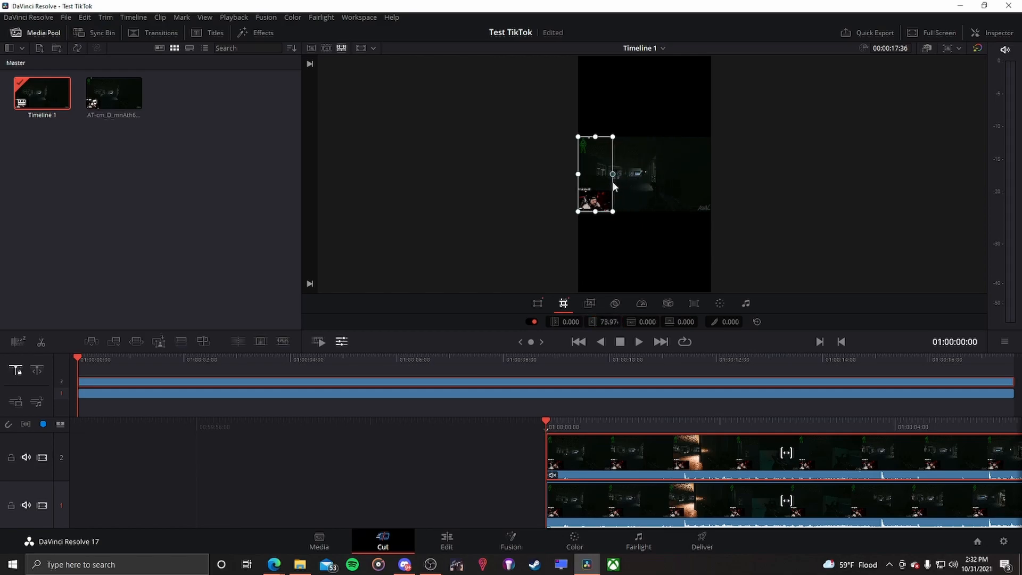
drag(595, 139, 596, 211)
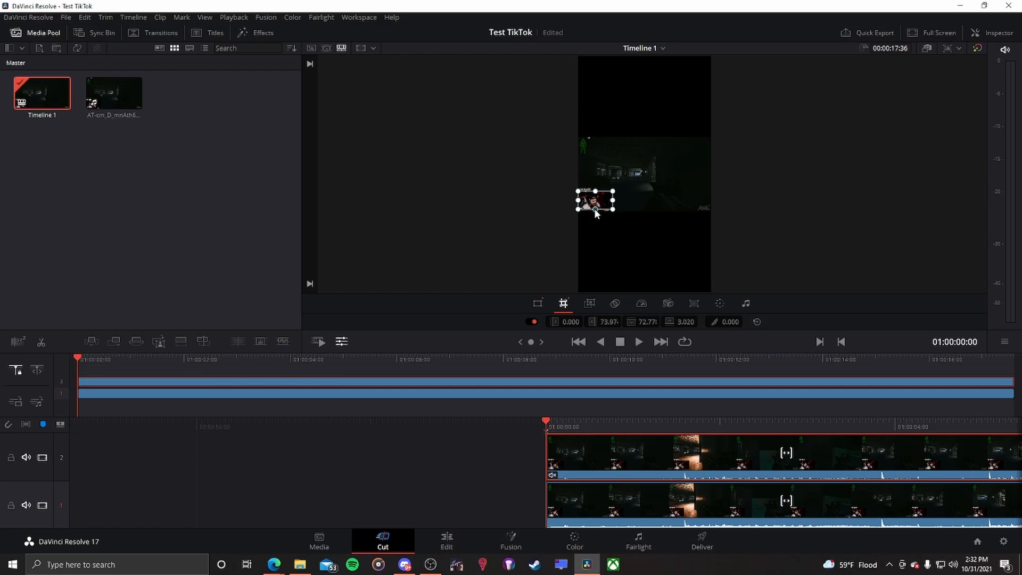
drag(595, 210, 595, 209)
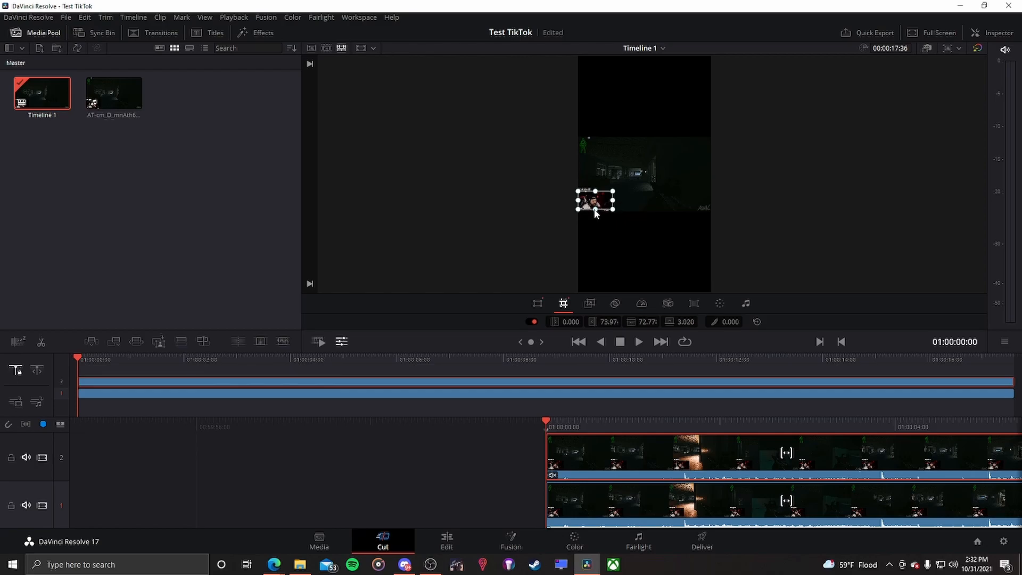
Enlarge the cropped webcam clip to a zoom of about 3.999 so it spans the portrait frame's width, and save the project
click(539, 302)
drag(577, 209, 416, 296)
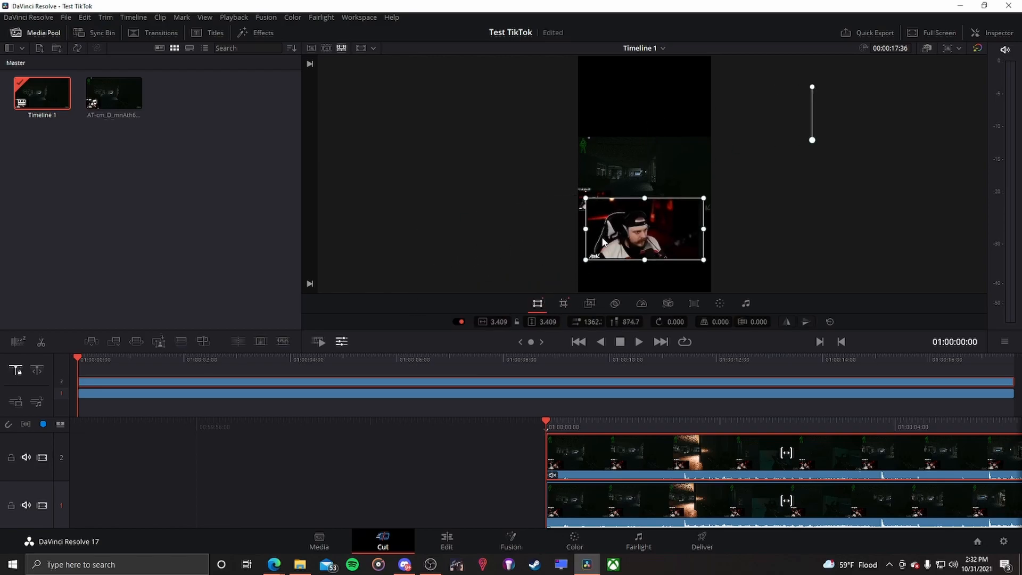
drag(586, 259, 621, 247)
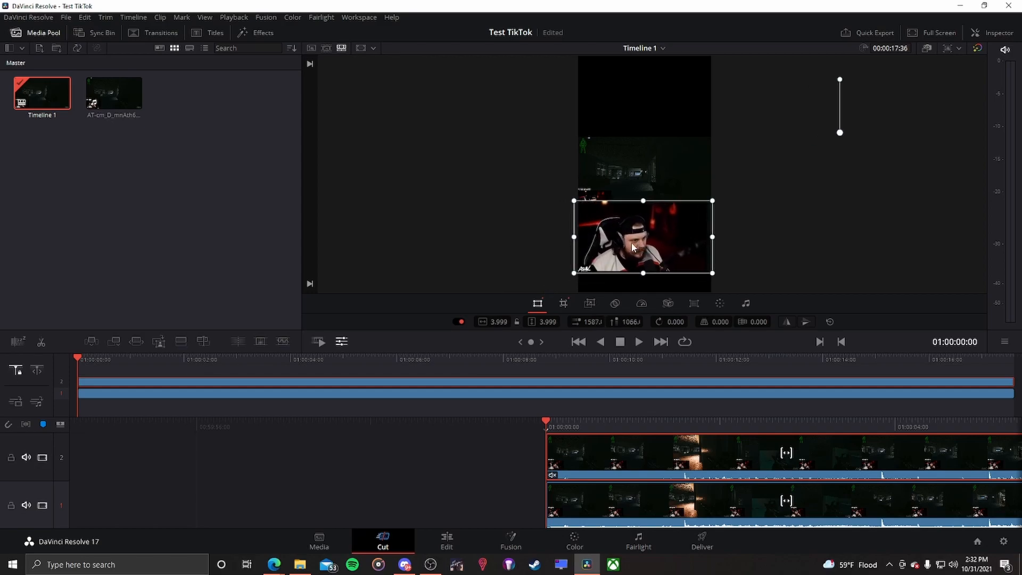
key(ctrl+s)
Tighten the webcam clip's right crop to about 75.01 and save the project
click(563, 303)
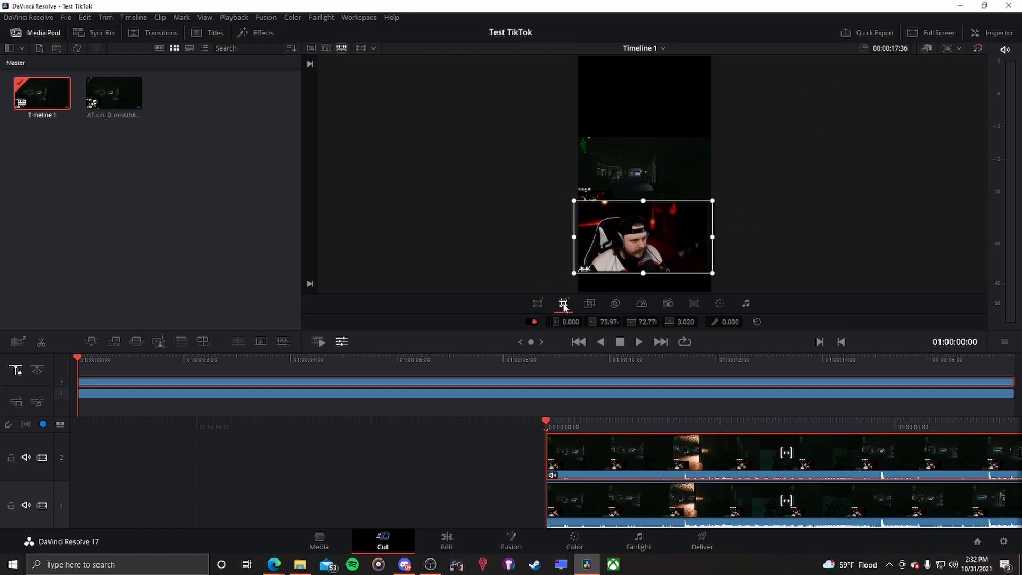
drag(714, 236, 707, 237)
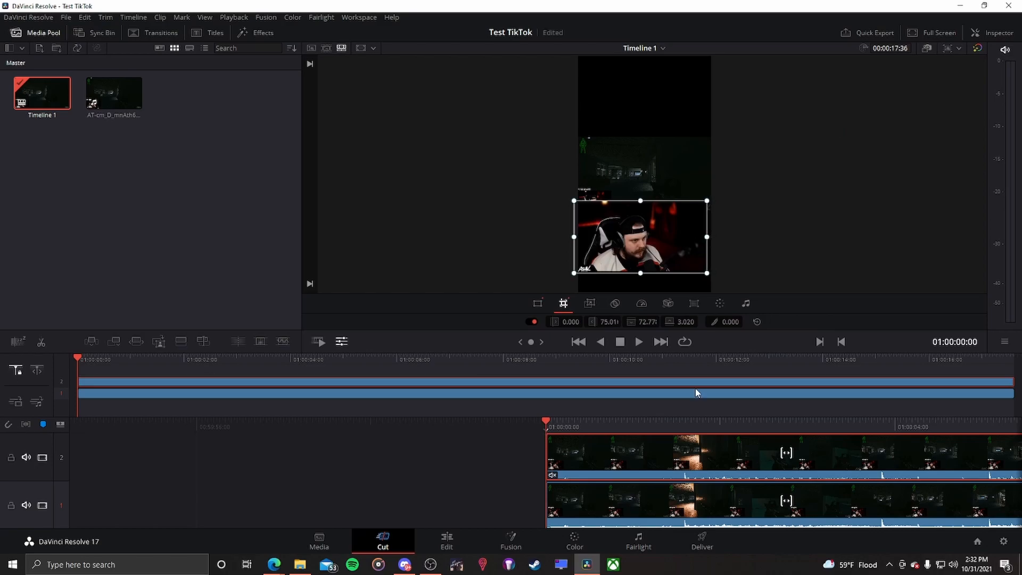
key(ctrl+s)
drag(640, 273, 642, 273)
Move the webcam clip up against the top edge of the portrait frame, at about X 1617 and Y 4783, and save the project
click(537, 302)
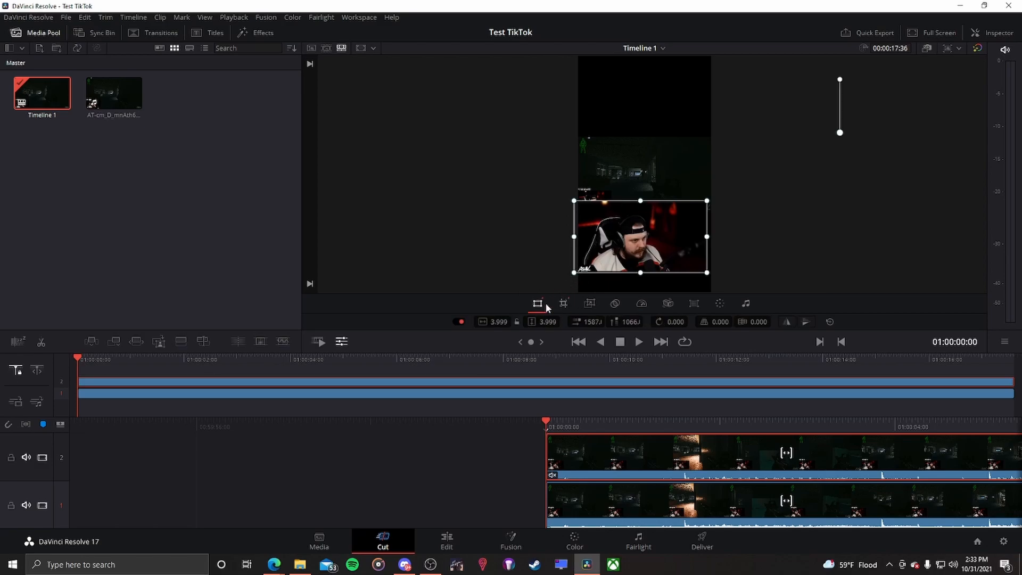
drag(637, 245, 638, 206)
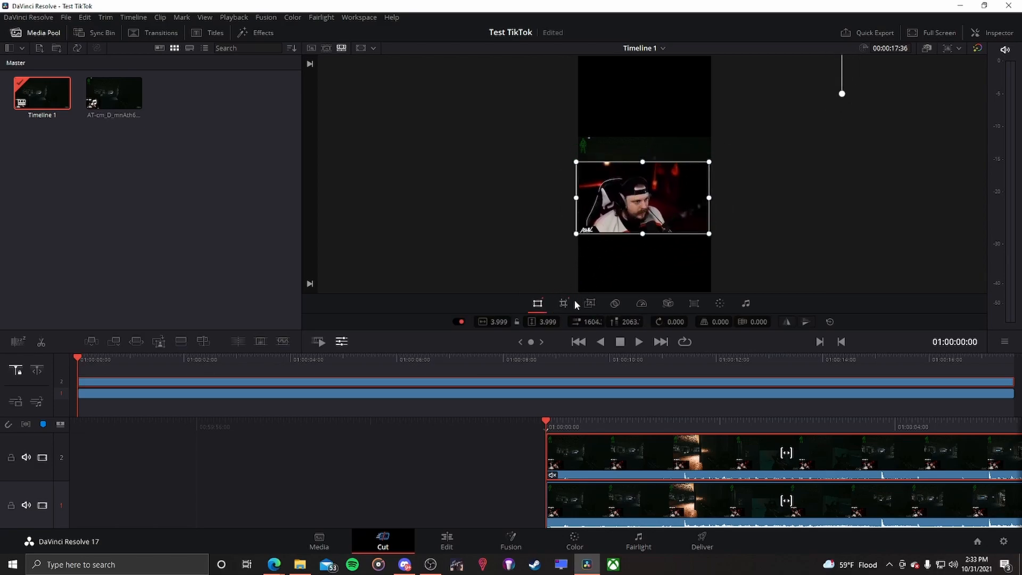
key(ctrl+s)
drag(654, 209, 654, 99)
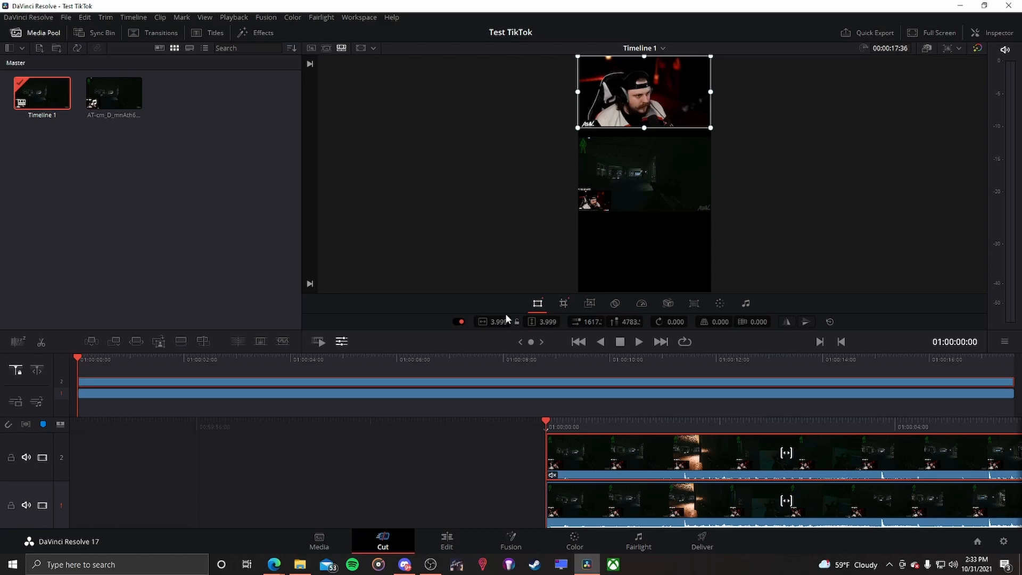
click(340, 342)
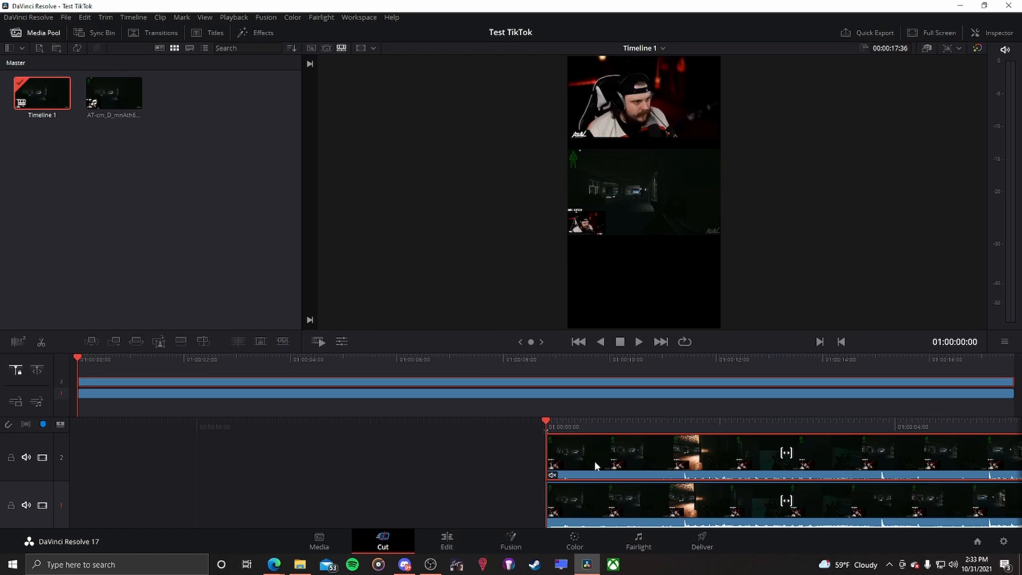
Scale the lower-track clip to a zoom of about 2.219 and position it to fill the frame beneath the webcam
click(580, 498)
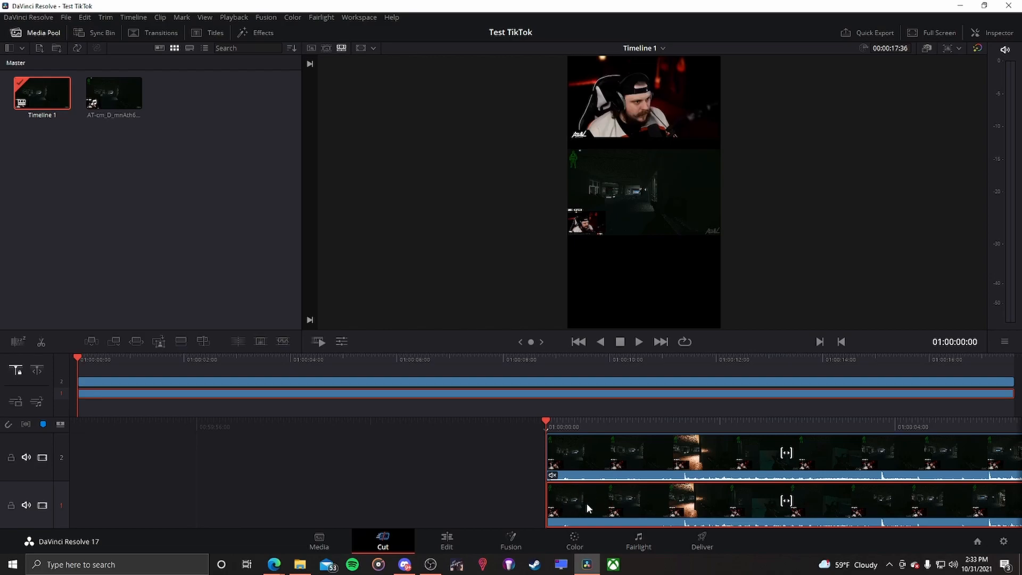
click(341, 342)
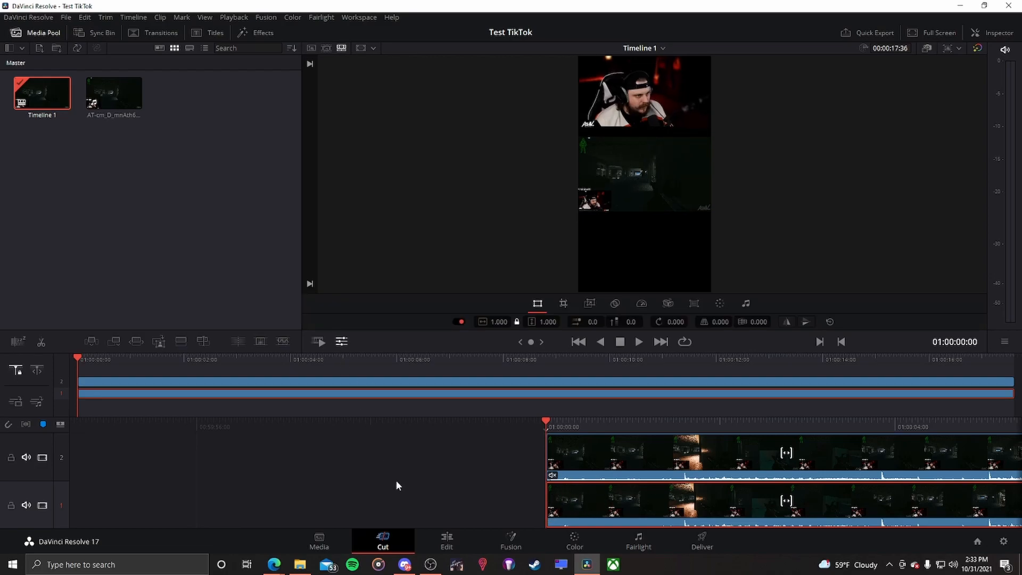
click(517, 323)
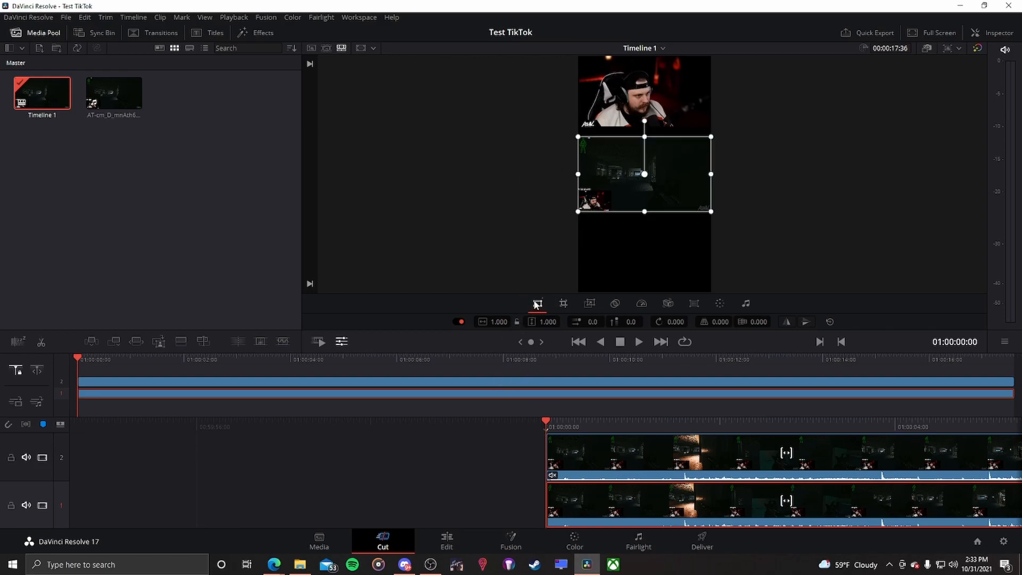
drag(578, 212, 468, 256)
drag(645, 222, 642, 257)
drag(498, 128, 494, 124)
drag(718, 228, 718, 232)
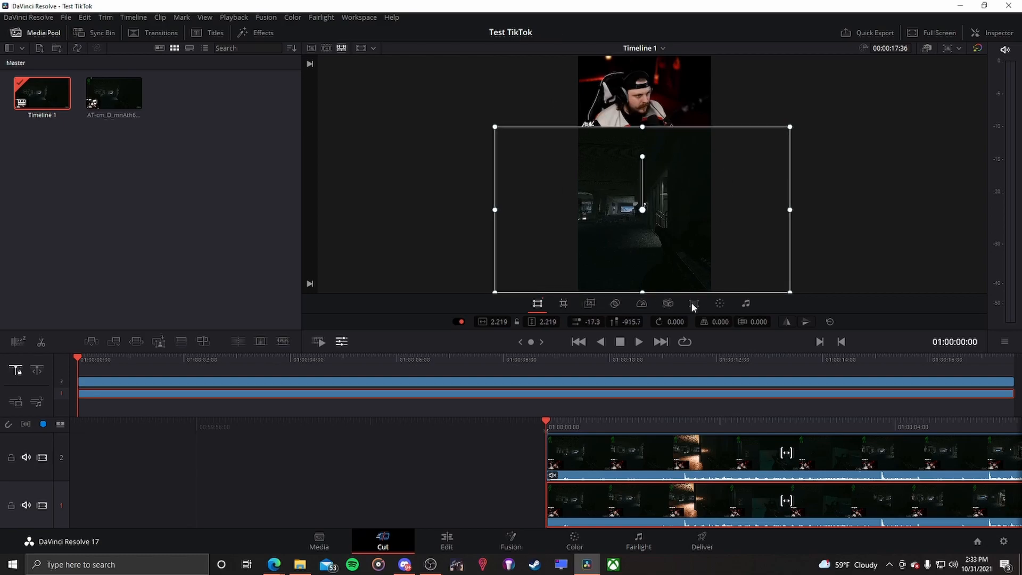
click(343, 341)
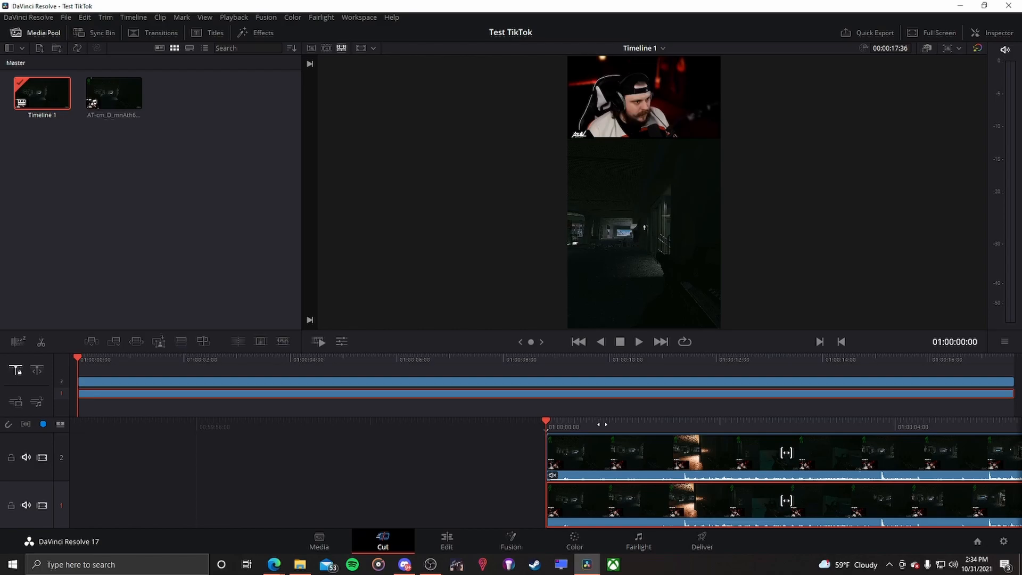
Play the timeline to 01:00:06:34 and split the clips on both tracks there
key(space)
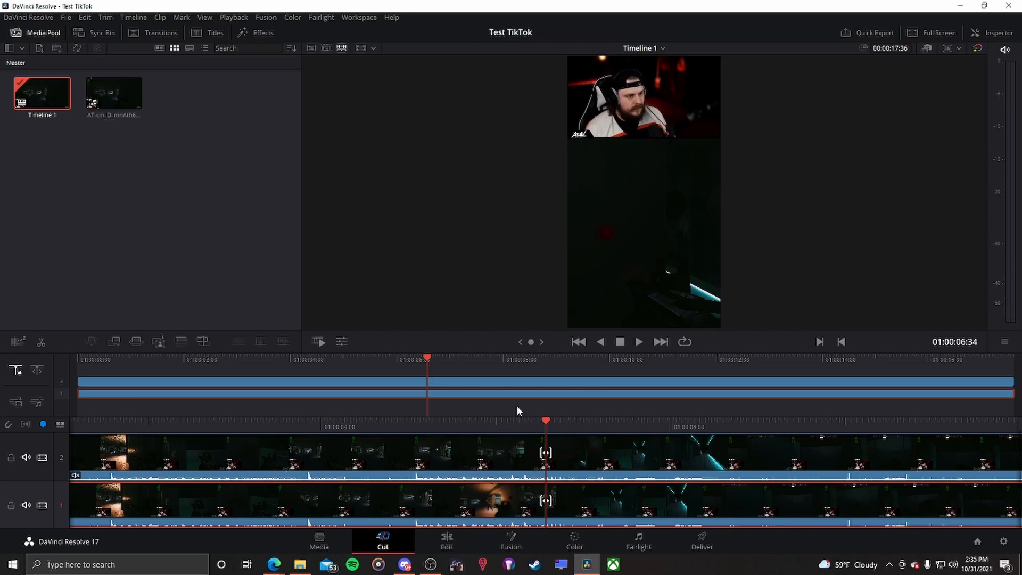
click(503, 404)
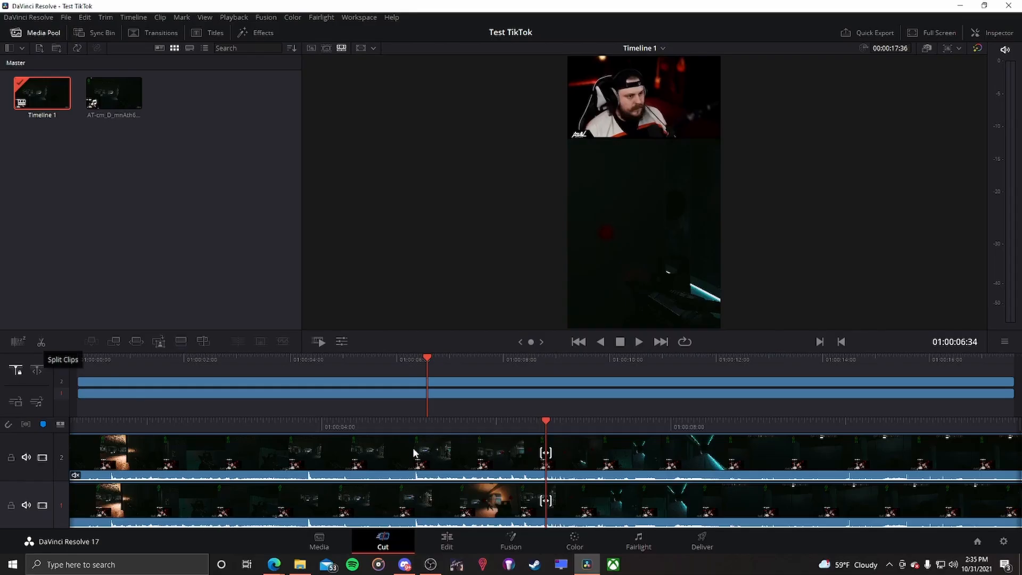
click(42, 343)
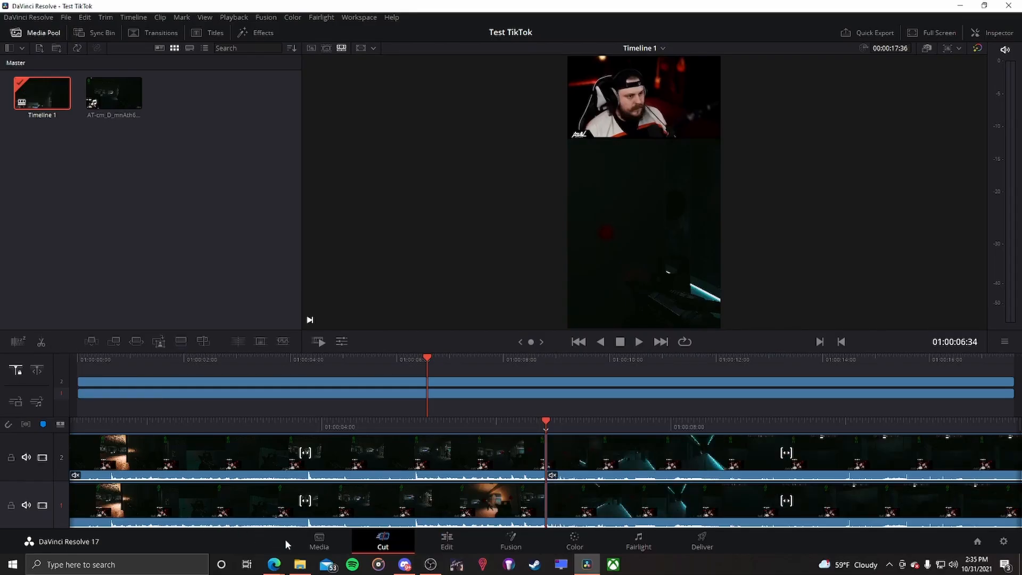
Review the footage after the first cut, place the playhead at 01:00:11:03, and split the clips on both tracks there
drag(550, 423, 585, 424)
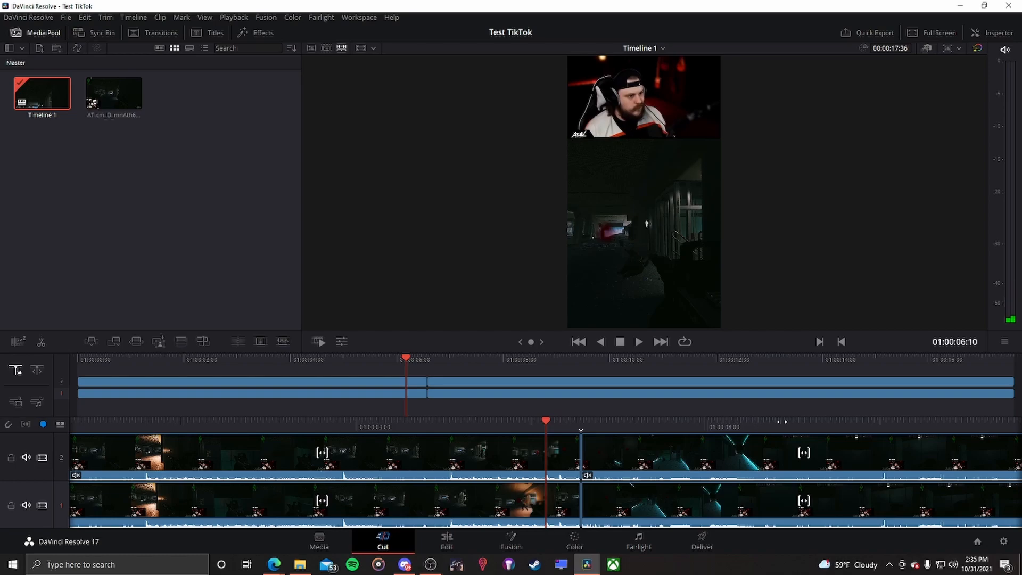
key(space)
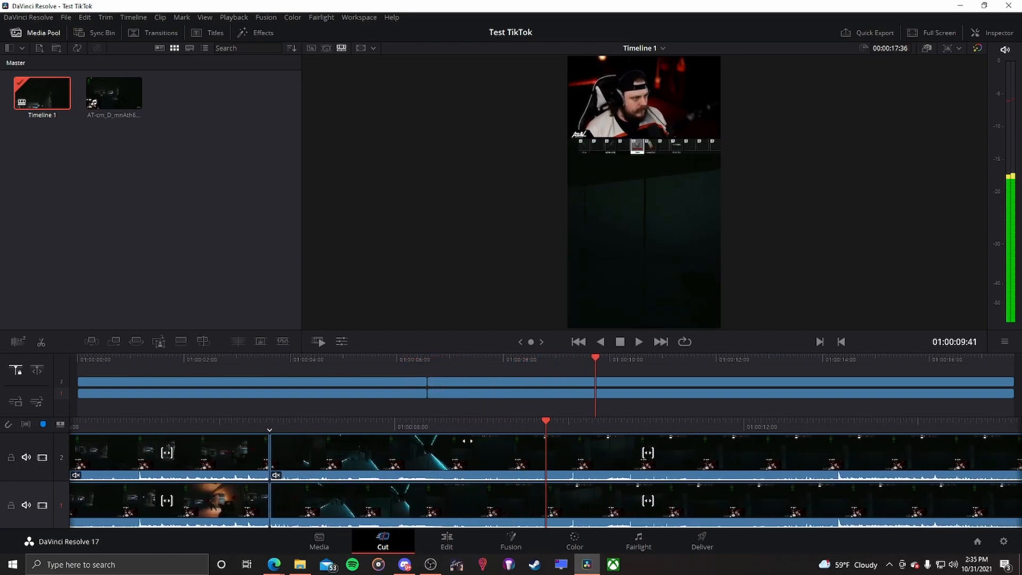
key(space)
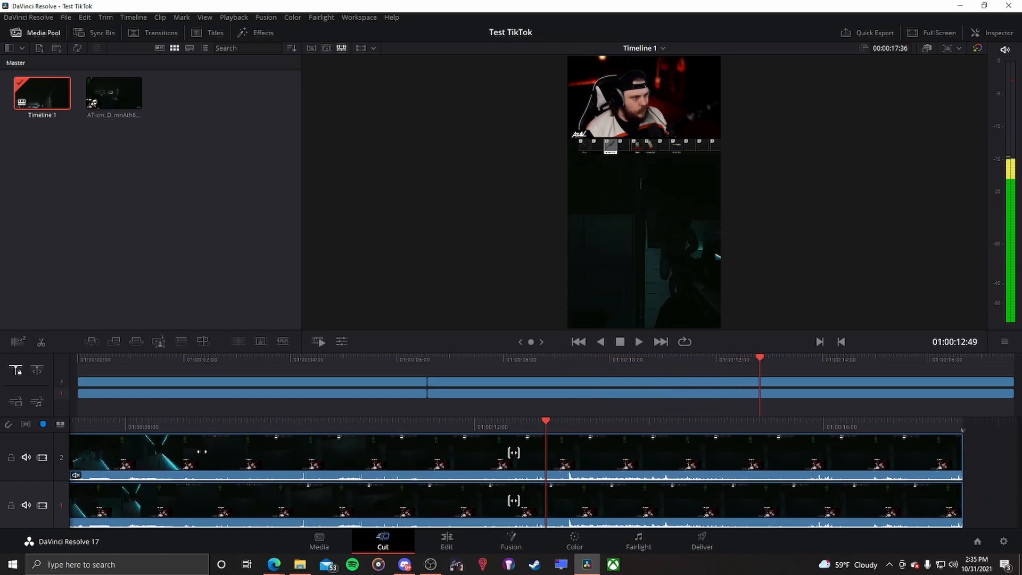
key(Left)
key(Left)
key(Left)
key(Left)
key(Left)
key(Left)
key(Left)
key(Left)
key(Left)
key(Left)
key(Left)
key(Left)
key(Left)
drag(224, 453, 356, 460)
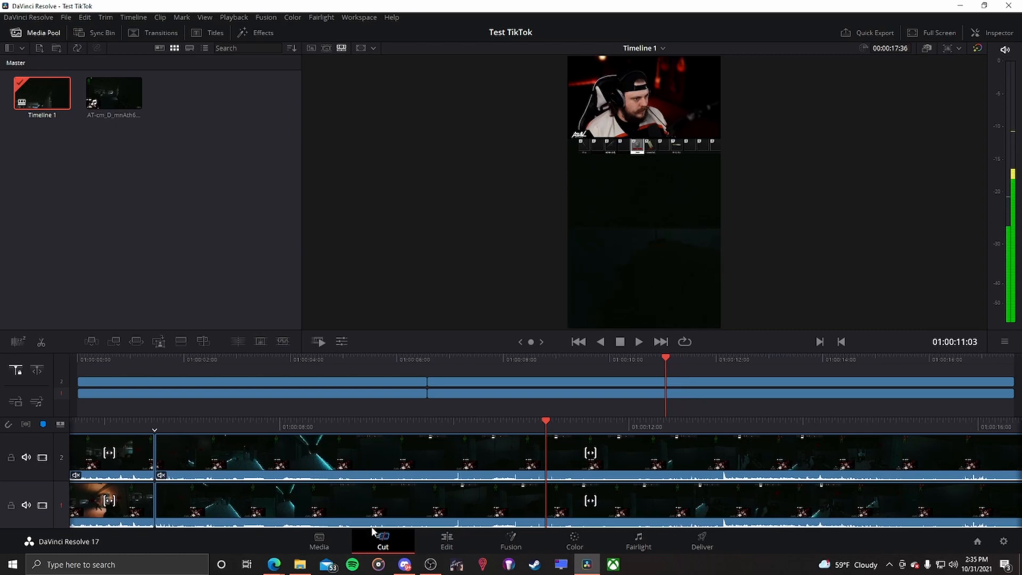
click(42, 342)
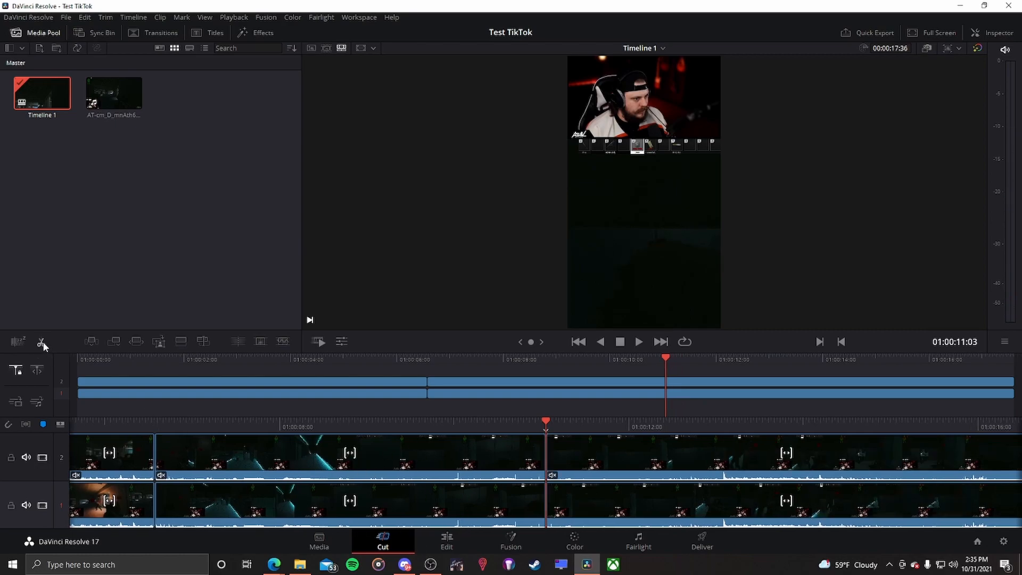
Delete the middle section between the two cuts on both tracks and close the gap
drag(228, 433, 344, 434)
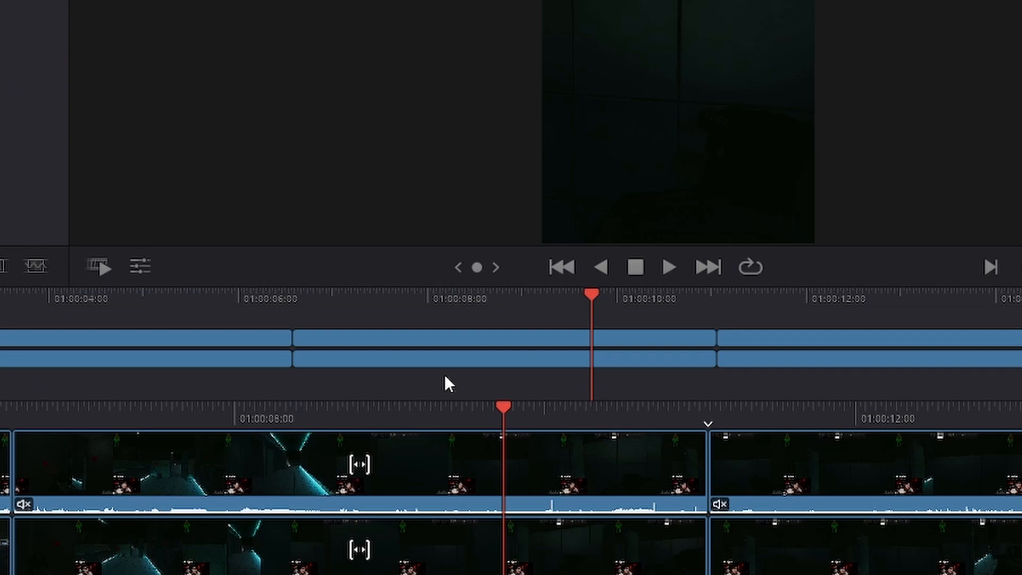
click(446, 341)
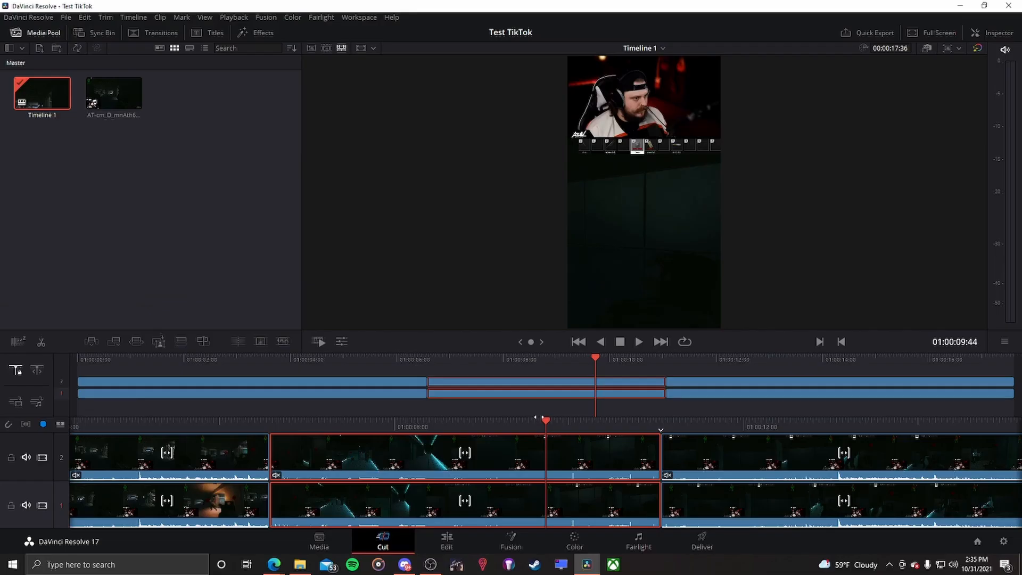
key(Delete)
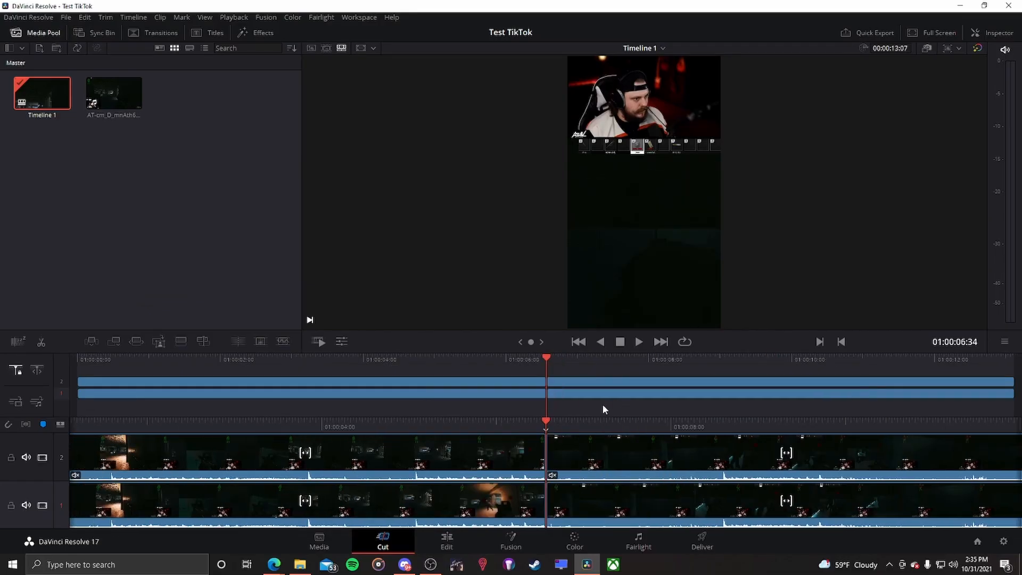
Play back across the join between the remaining sections and return the playhead to the timeline start
key(j)
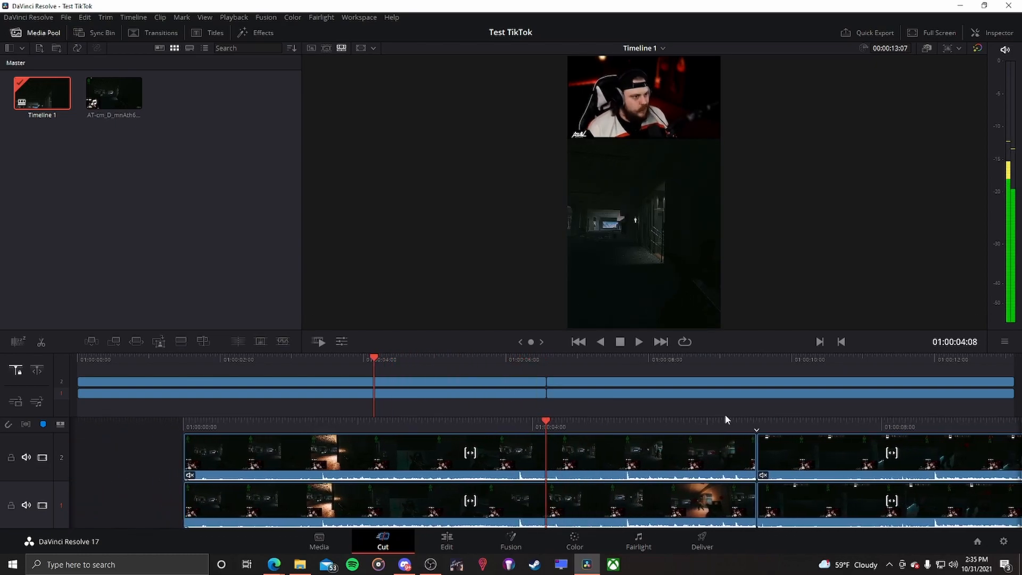
key(space)
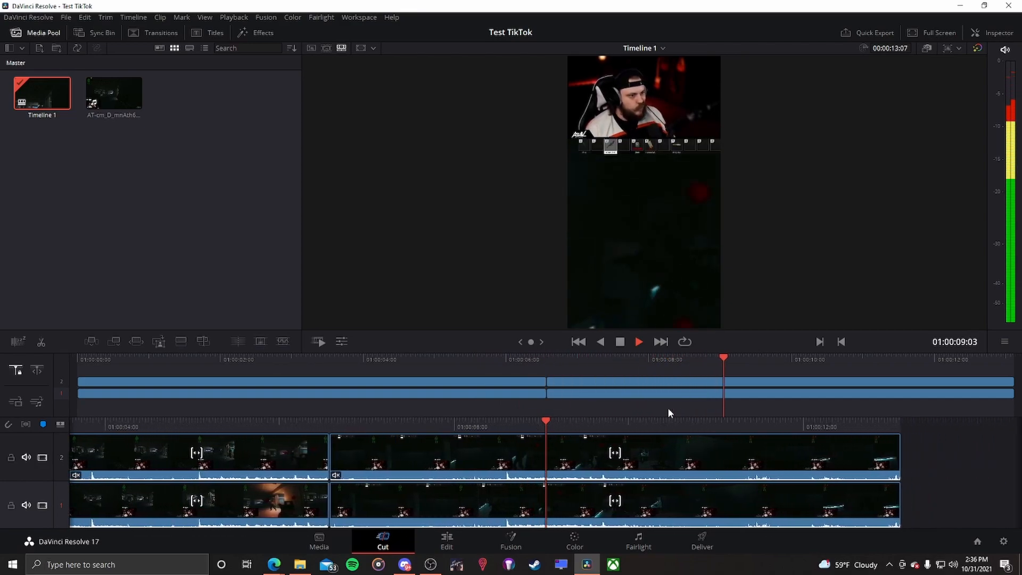
key(space)
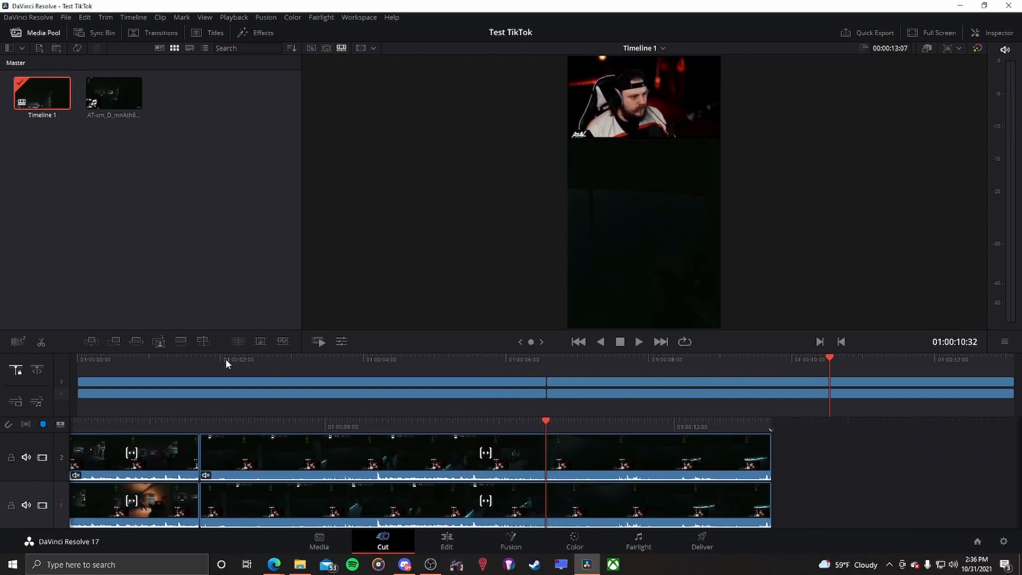
drag(226, 360, 20, 357)
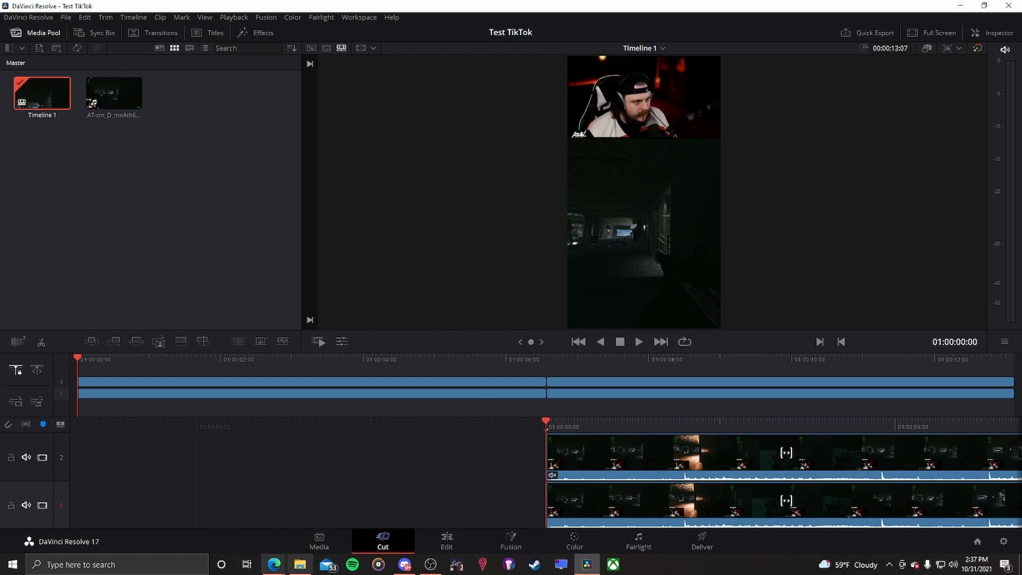
Add the Intervals - Mata Hari music file from the Music folder beneath the video tracks, starting at the timeline start
click(307, 564)
click(414, 190)
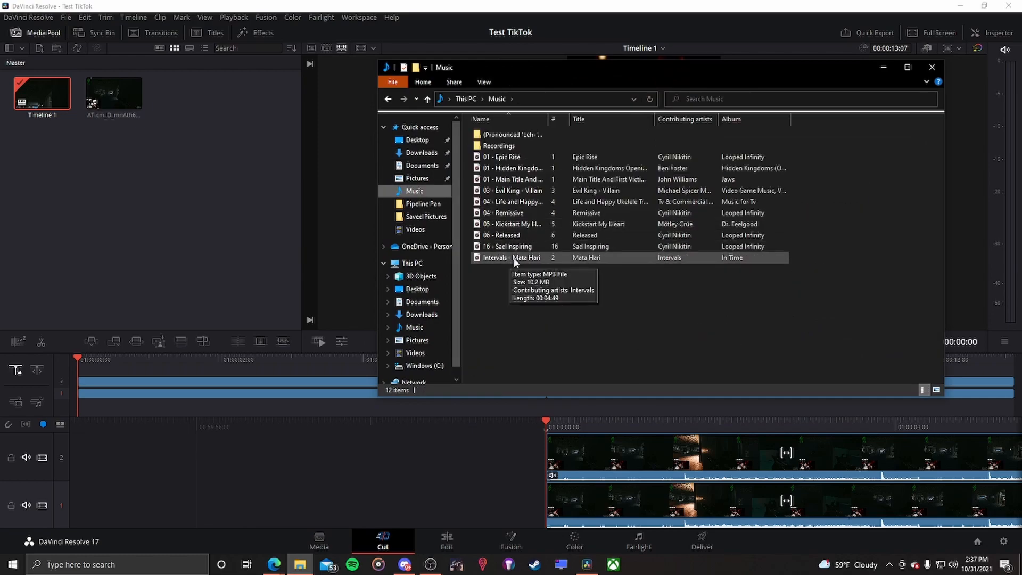
drag(495, 260, 81, 403)
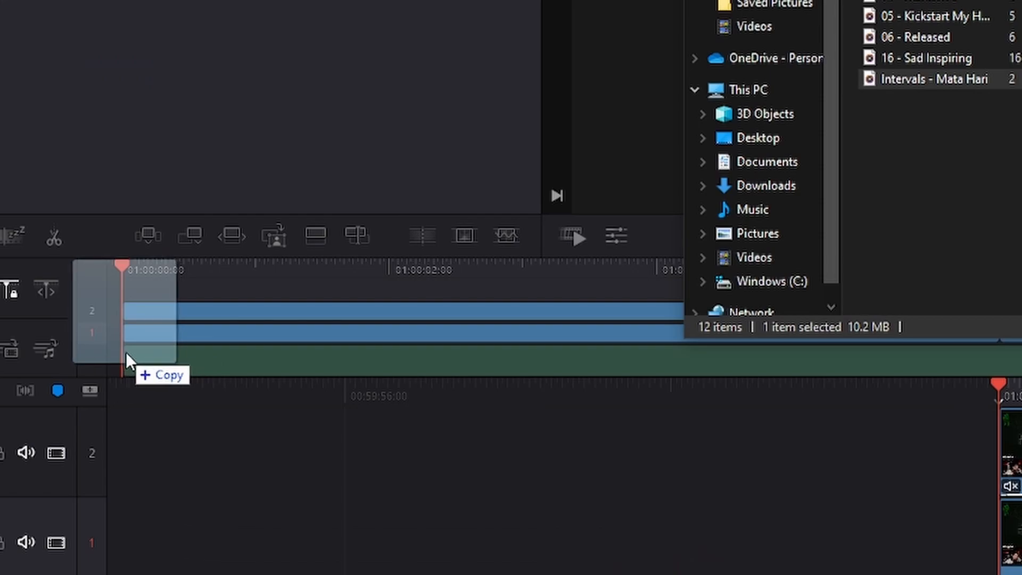
Drop the music file at the start of the timeline under the video clips and return to the editing window
drag(126, 352, 112, 354)
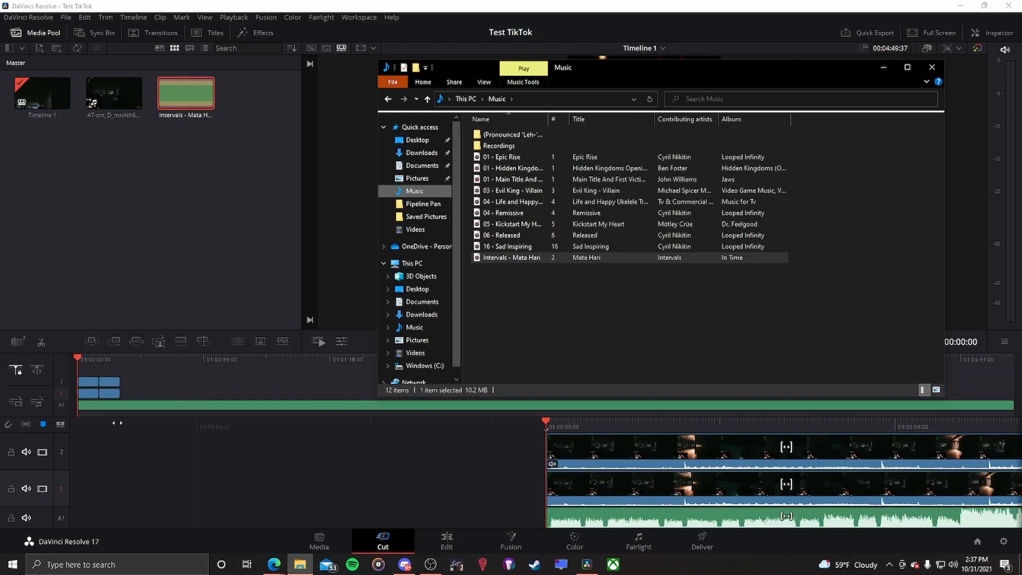
click(311, 446)
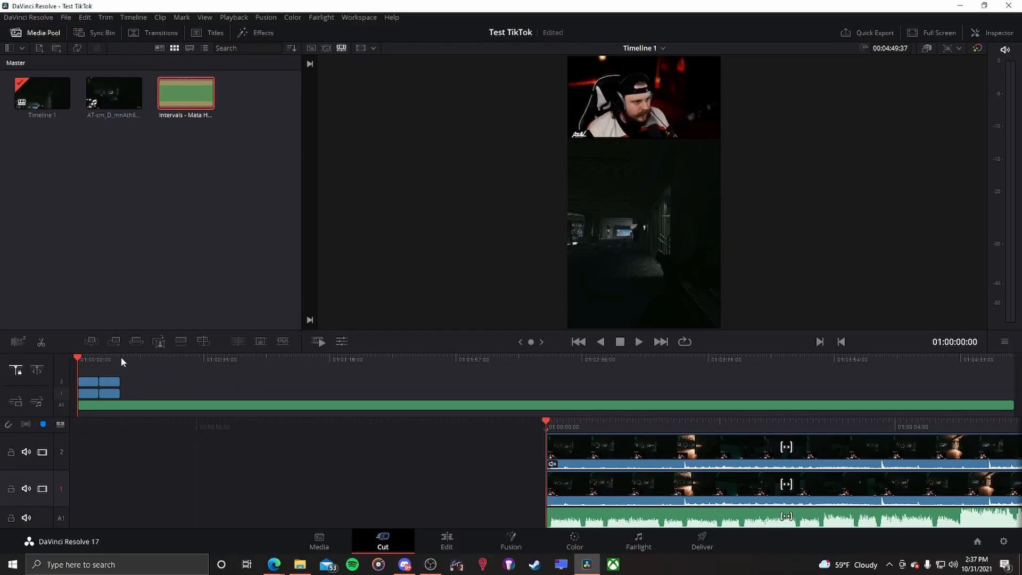
Split the music clip at 01:00:13:07, where the video clips end, and delete the excess music after the cut
click(235, 301)
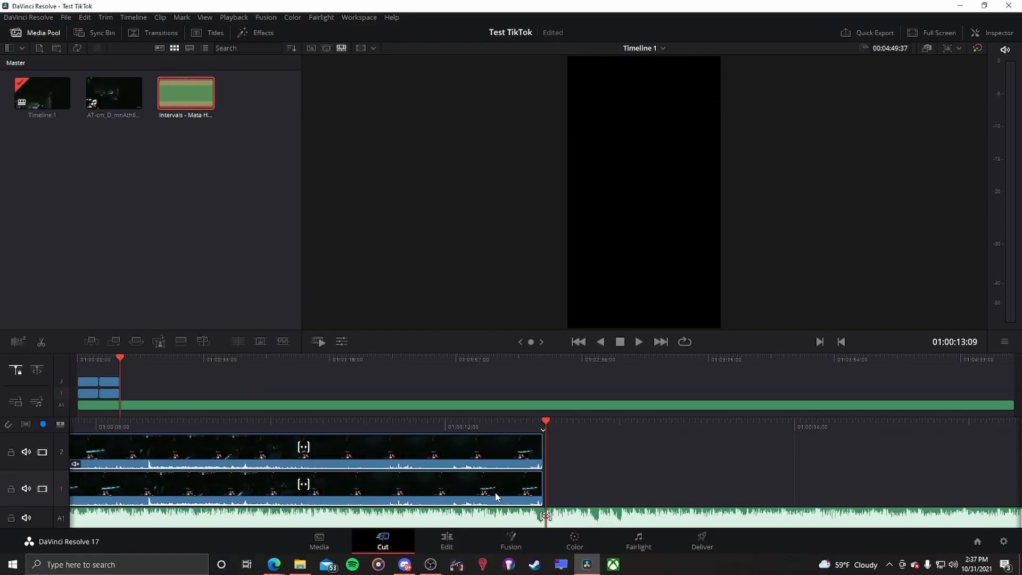
drag(588, 426, 592, 426)
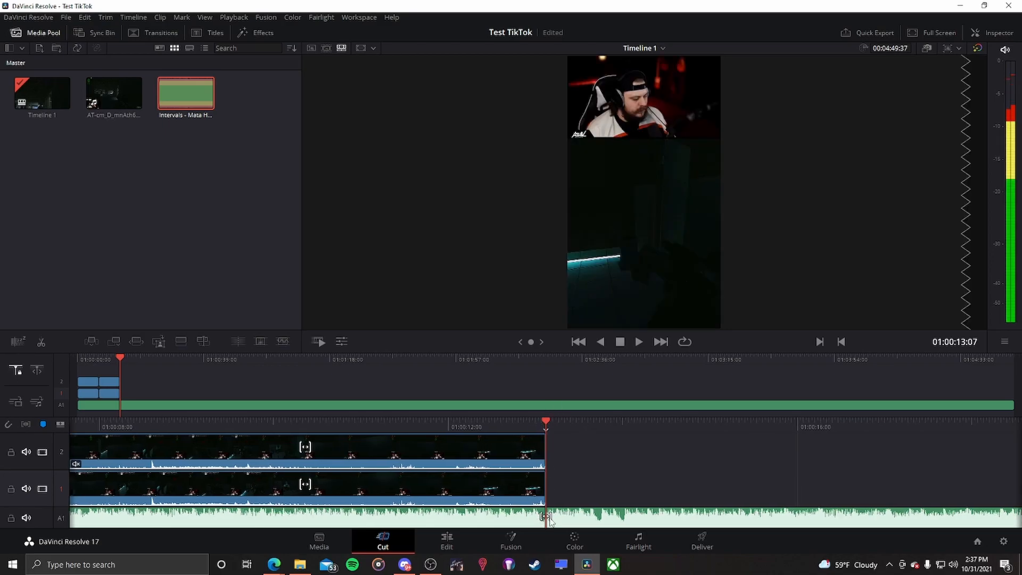
click(569, 520)
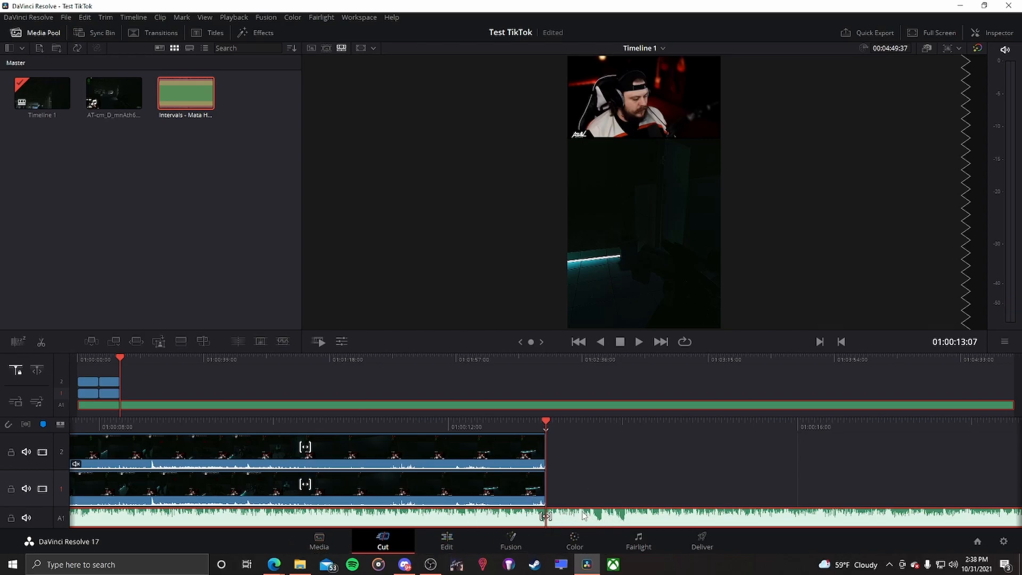
click(41, 345)
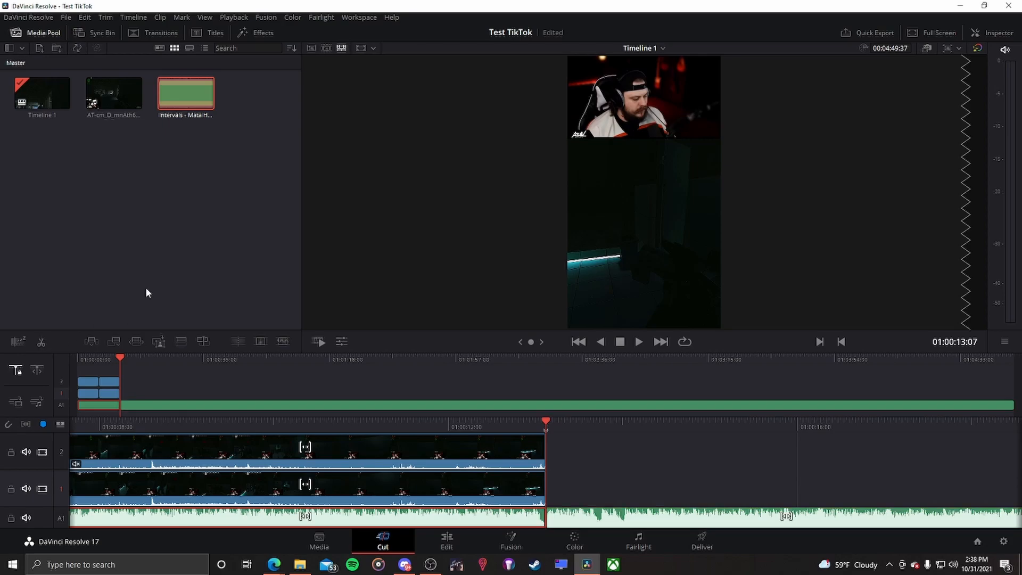
click(600, 512)
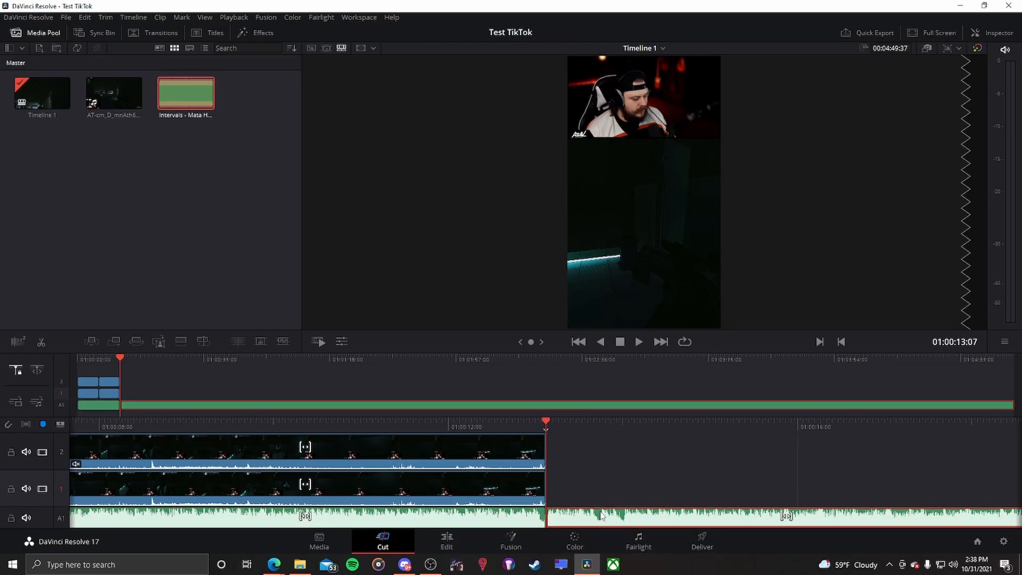
key(Delete)
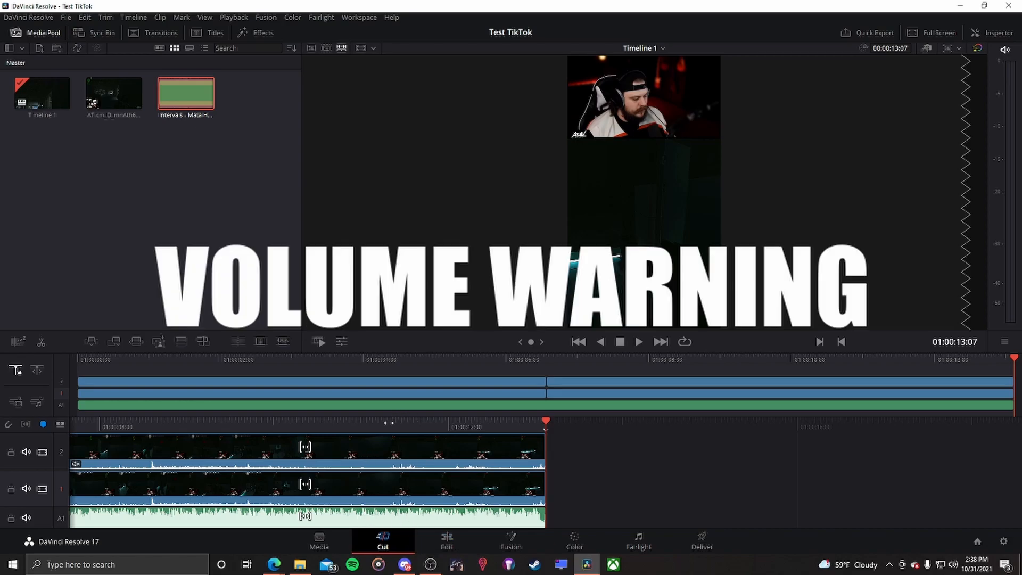
Play back the timeline with the music and lower the volume of the Intervals - Mata Hari clip on the Edit page
drag(389, 423, 665, 425)
key(space)
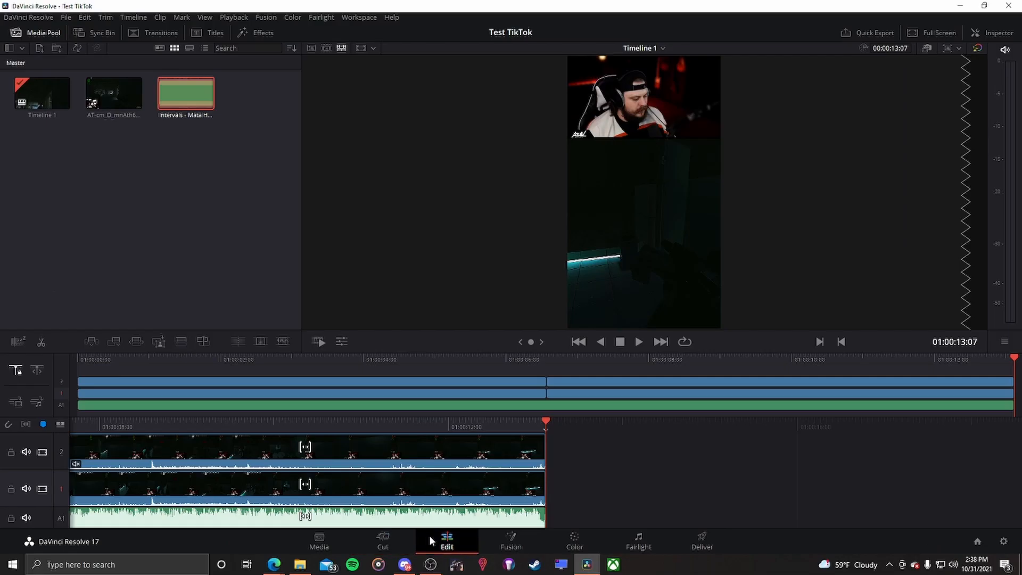
click(412, 512)
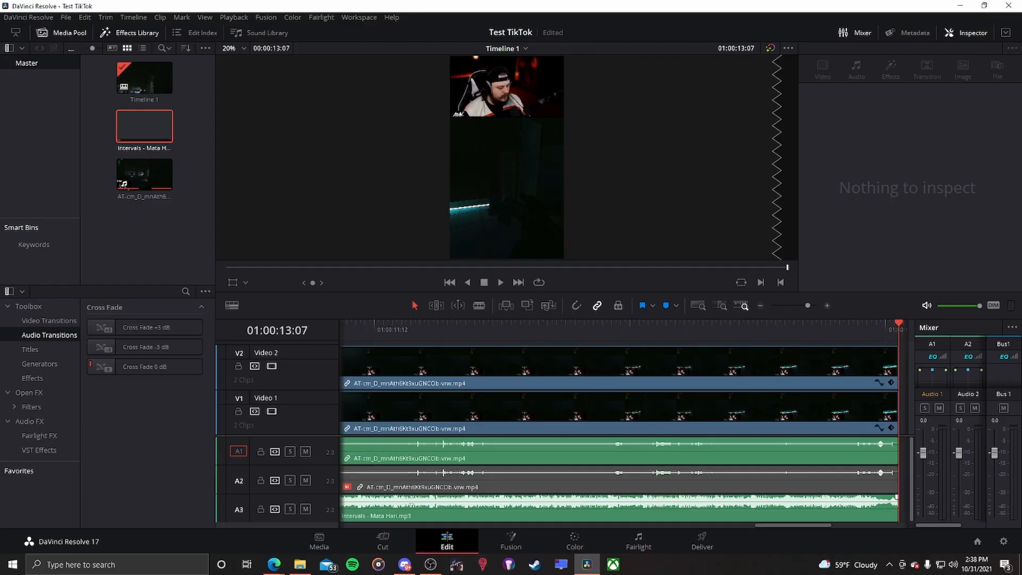
drag(411, 497, 392, 508)
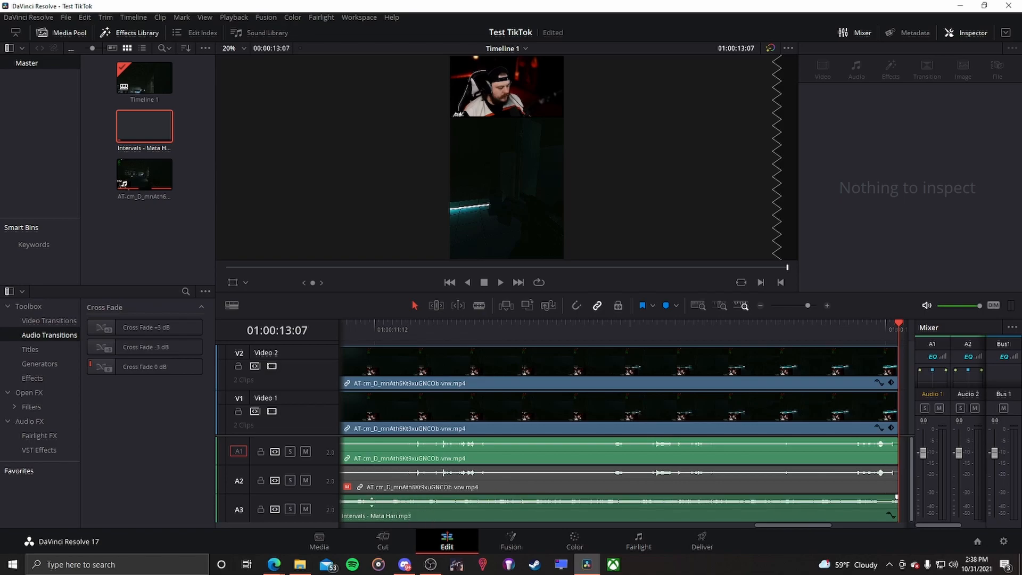
Play the whole edit from the start on the Cut page to check the music level, and return the playhead to the start
click(383, 538)
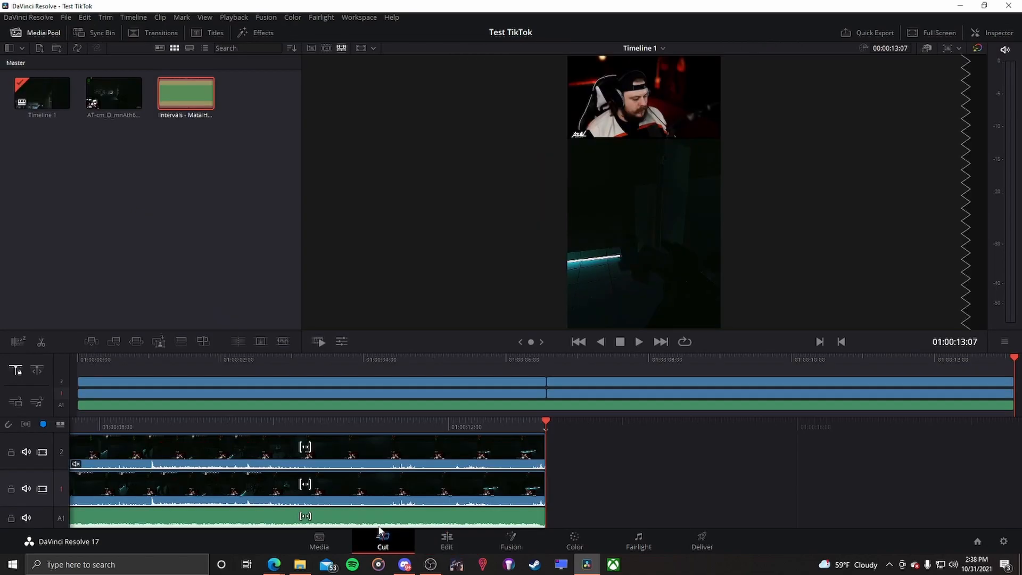
drag(103, 356, 53, 355)
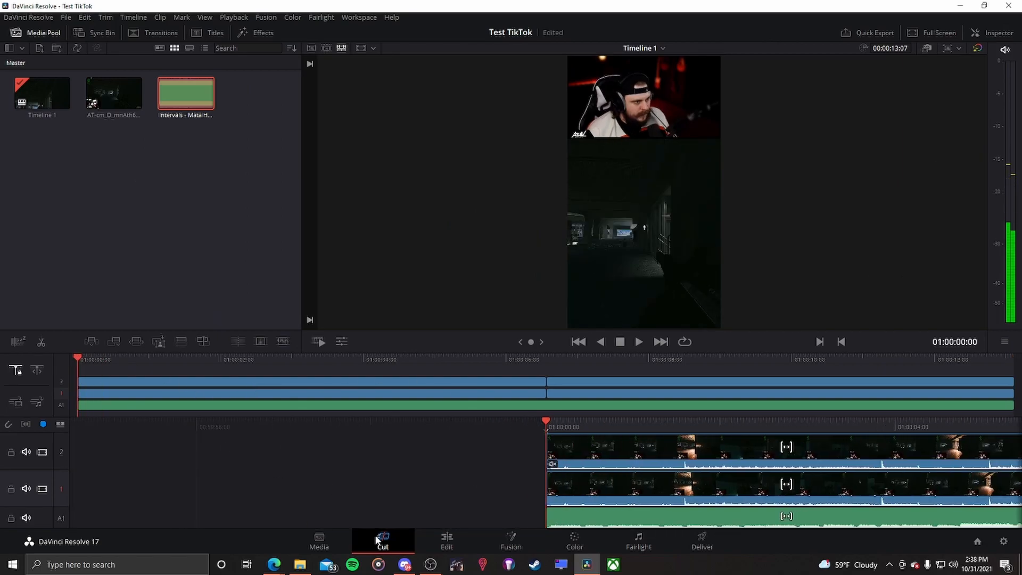
key(space)
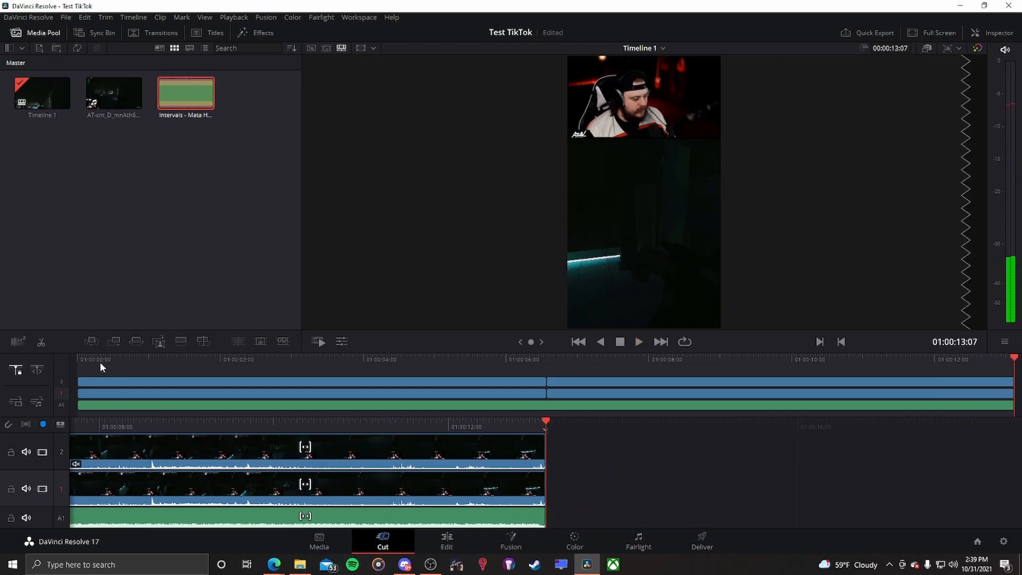
drag(101, 363, 52, 357)
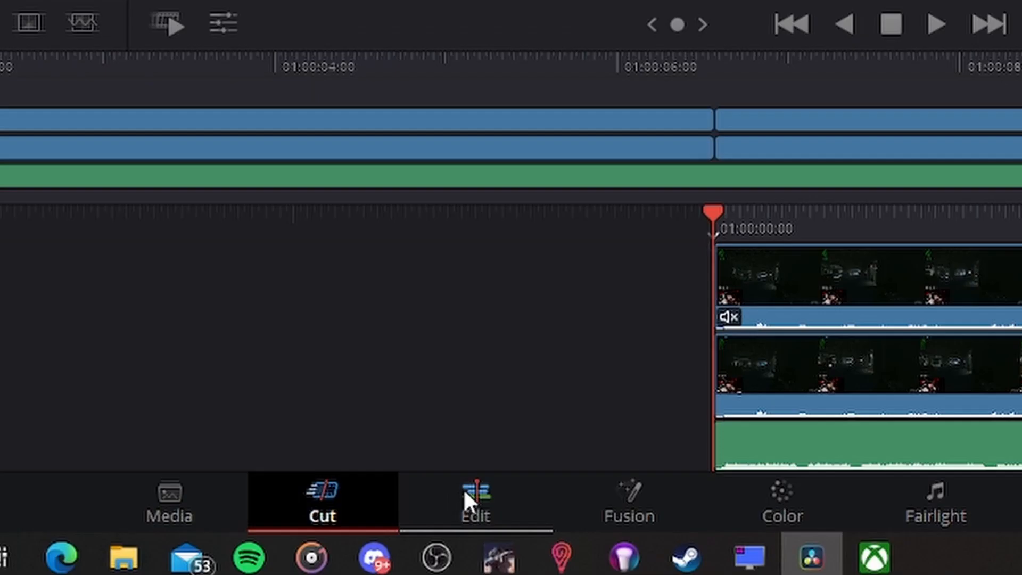
Add equally long fade-ins to the start of the Video 2 and Video 1 clips on the Edit page
click(445, 548)
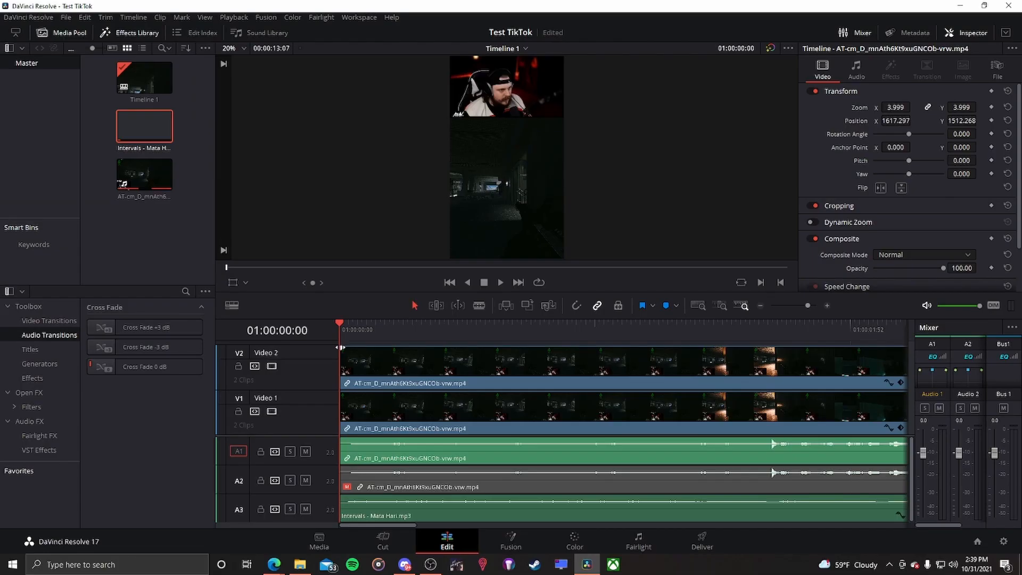
drag(340, 348, 543, 351)
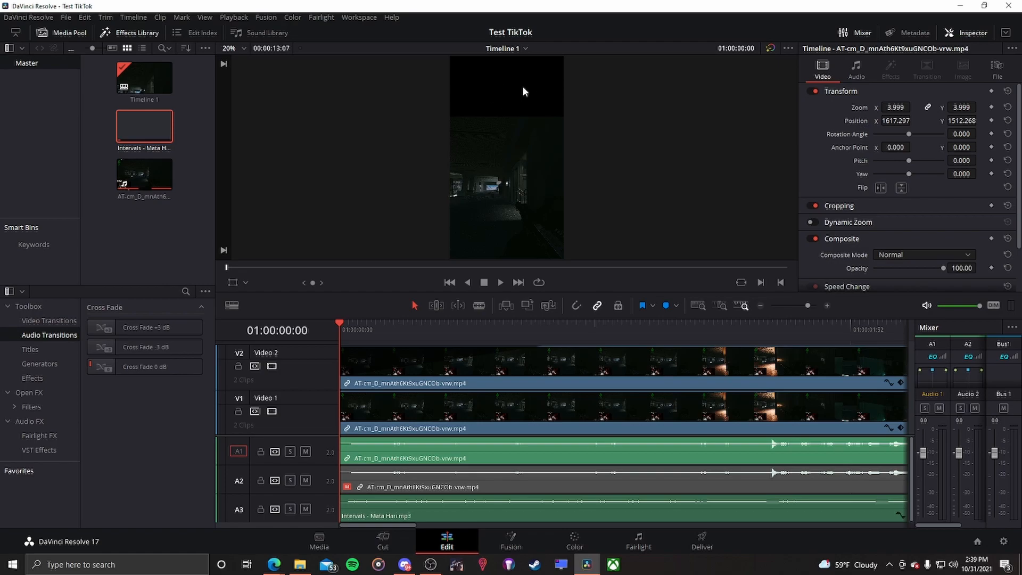
drag(341, 394, 540, 396)
Play back the opening twice from the timeline start to check the video fade-ins
key(space)
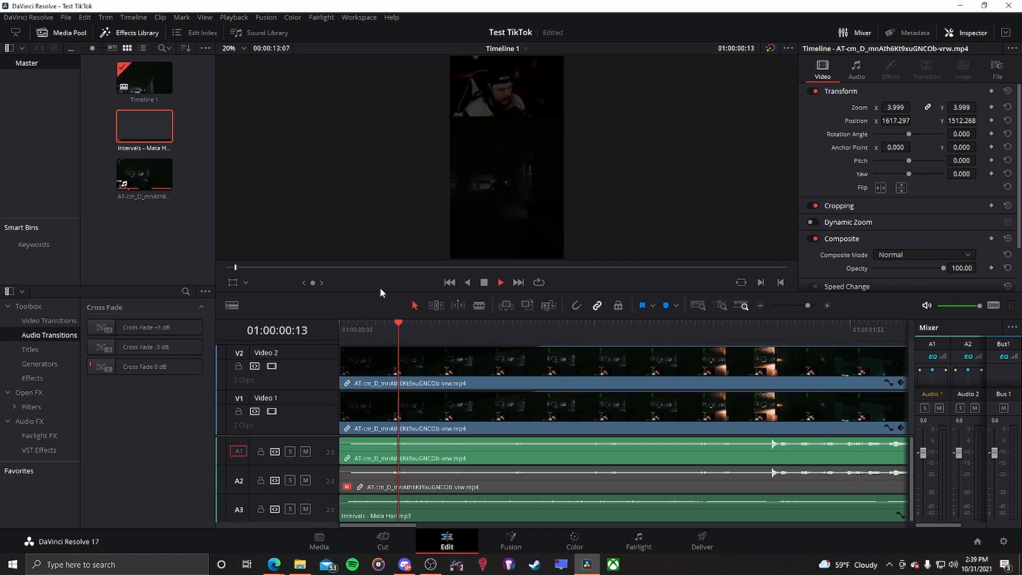
drag(591, 323, 324, 331)
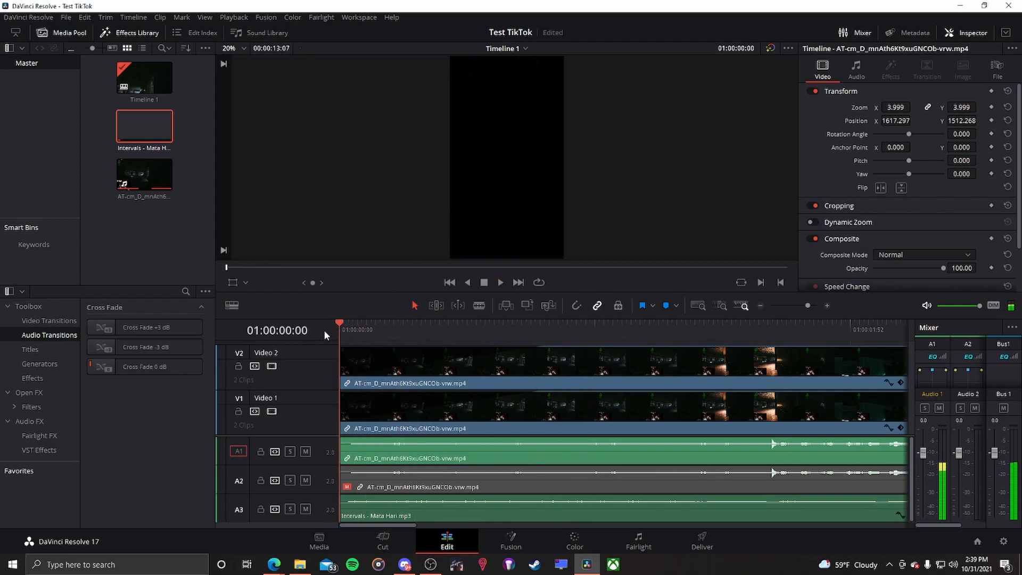
key(space)
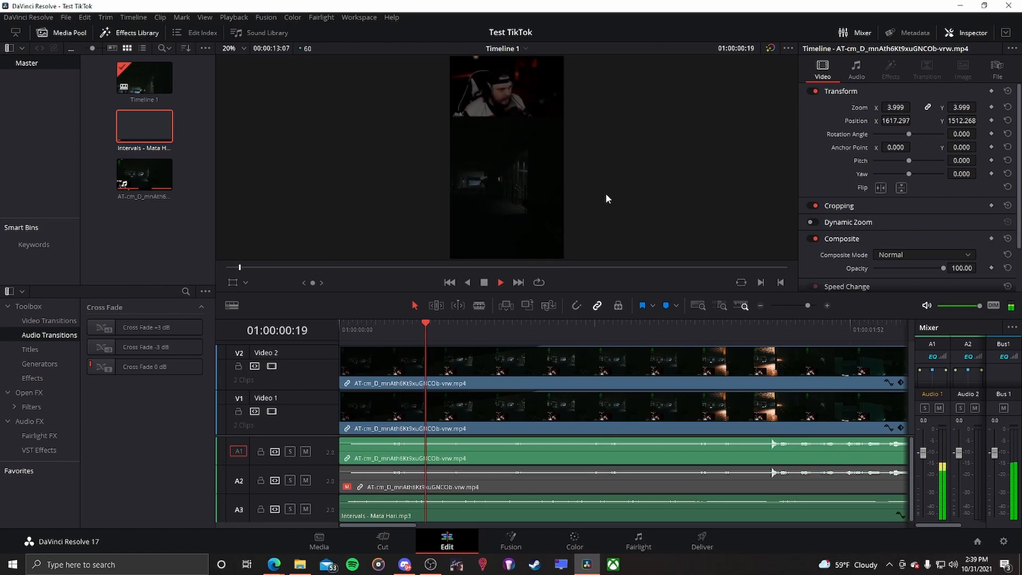
key(space)
Fine-tune the Video 1 fade-in, give the music clip on A3 a matching fade-in, and play back the opening
mouse_move(543, 393)
mouse_down()
mouse_move(847, 395)
mouse_move(435, 399)
mouse_move(545, 394)
mouse_up()
drag(340, 497, 545, 498)
drag(357, 329, 314, 328)
key(space)
key(space)
Add matching fade-outs to the end of the music clip and both video clips, and play back the ending
drag(397, 525, 844, 530)
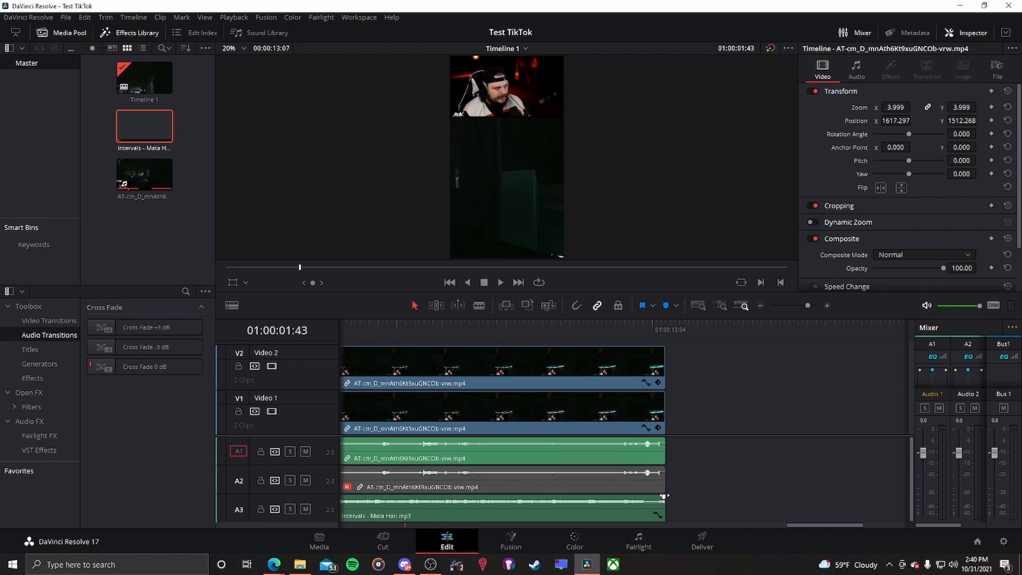
drag(664, 496, 496, 494)
drag(664, 394, 492, 394)
drag(661, 348, 493, 360)
click(353, 321)
key(space)
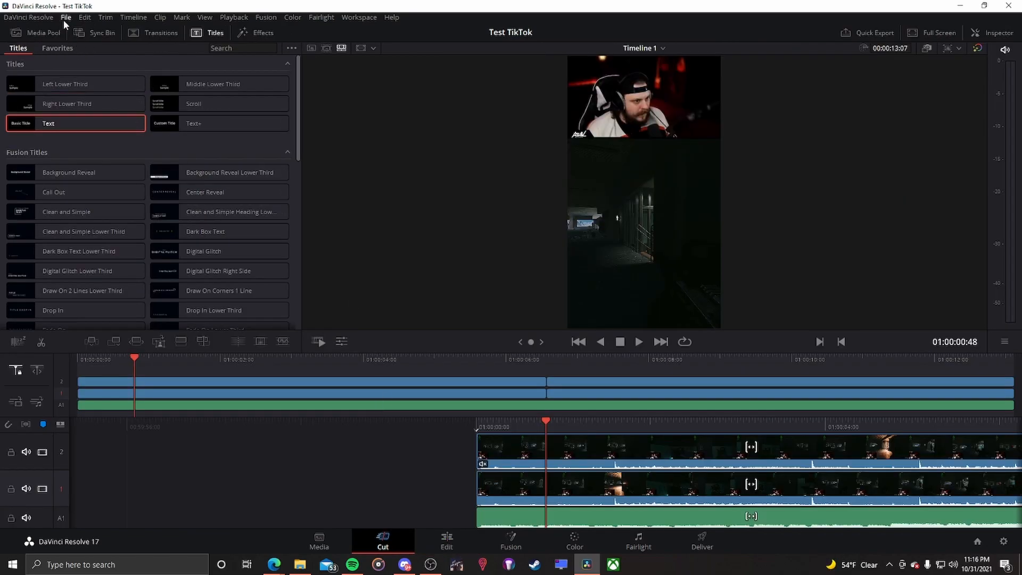
Quick Export the timeline as an H.264 video named test tiktok in the Videos folder
click(64, 18)
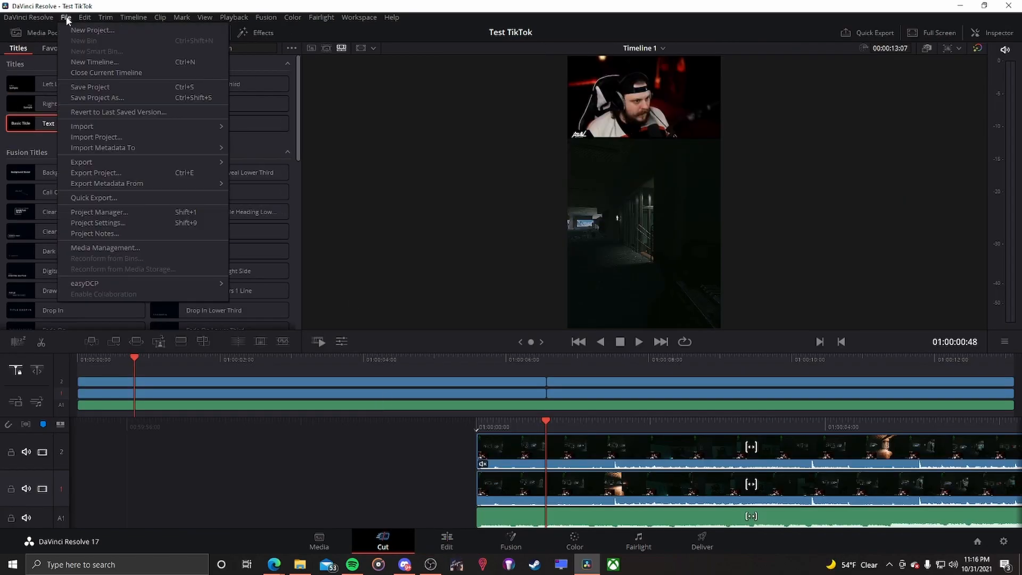
click(98, 198)
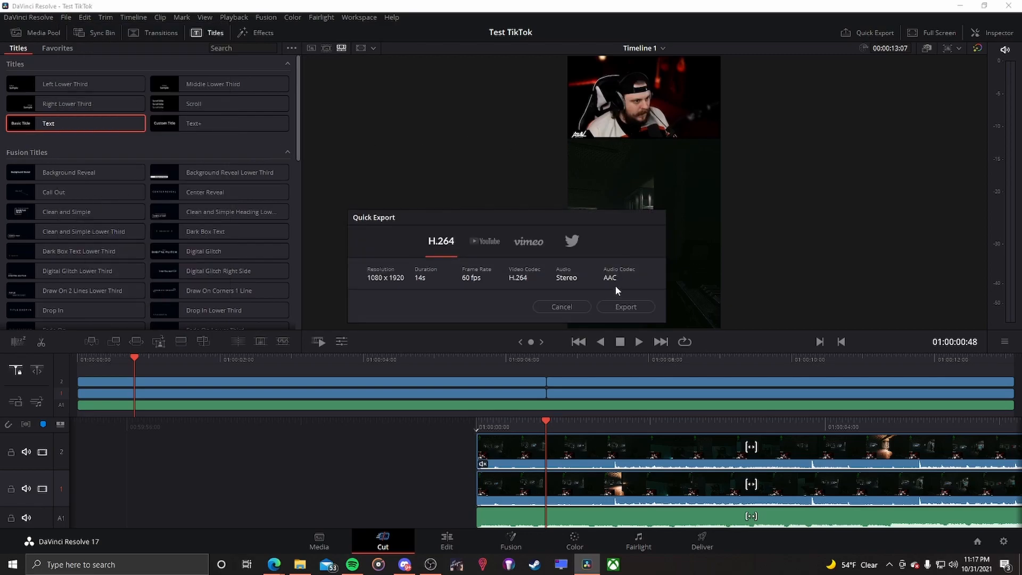
click(626, 307)
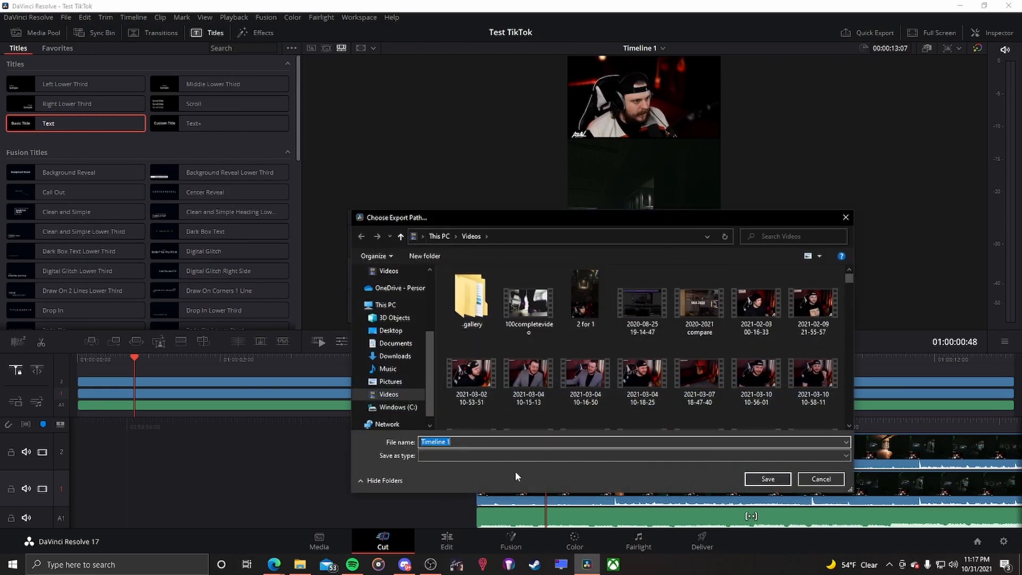
text(test tio)
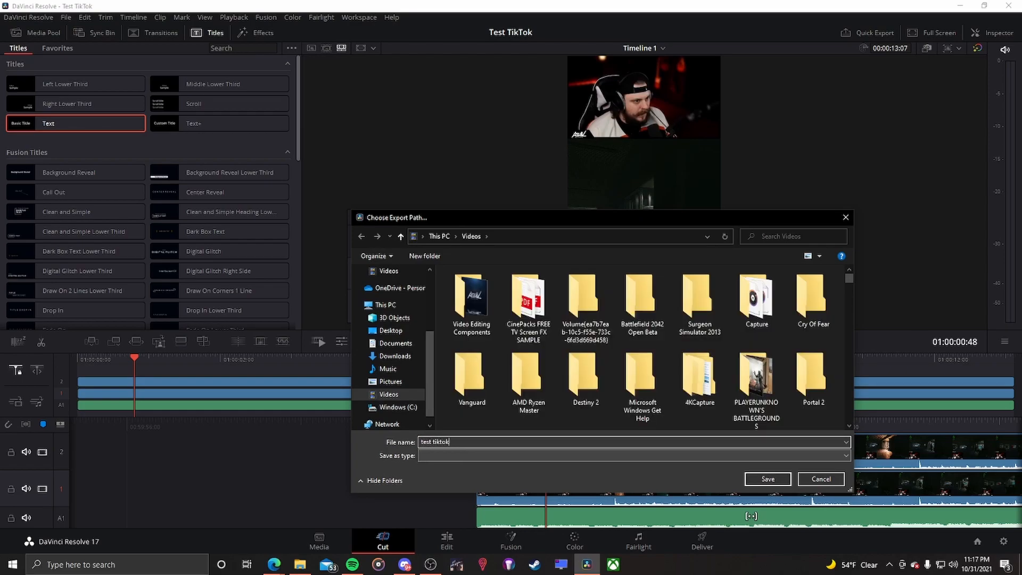
click(767, 479)
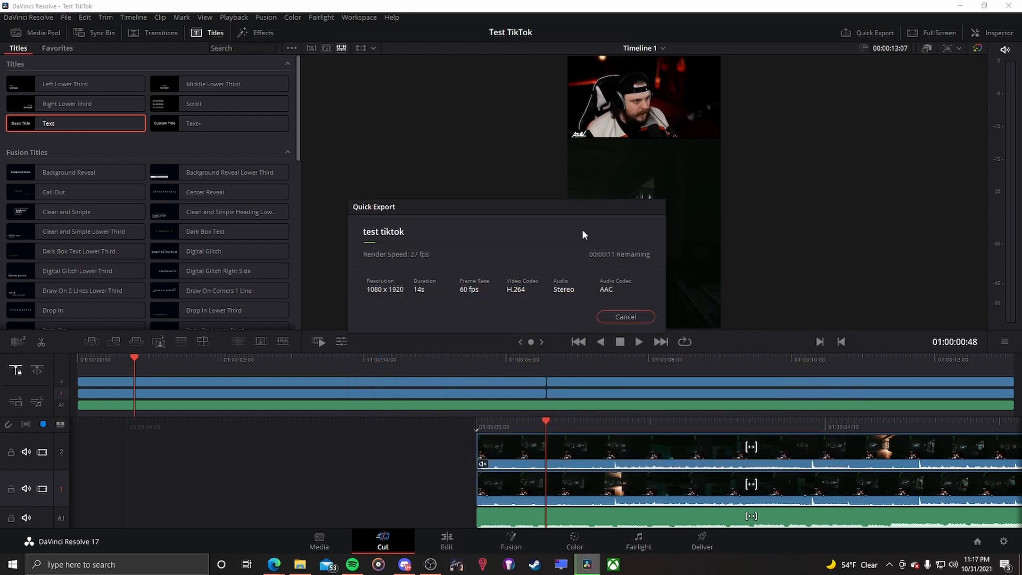